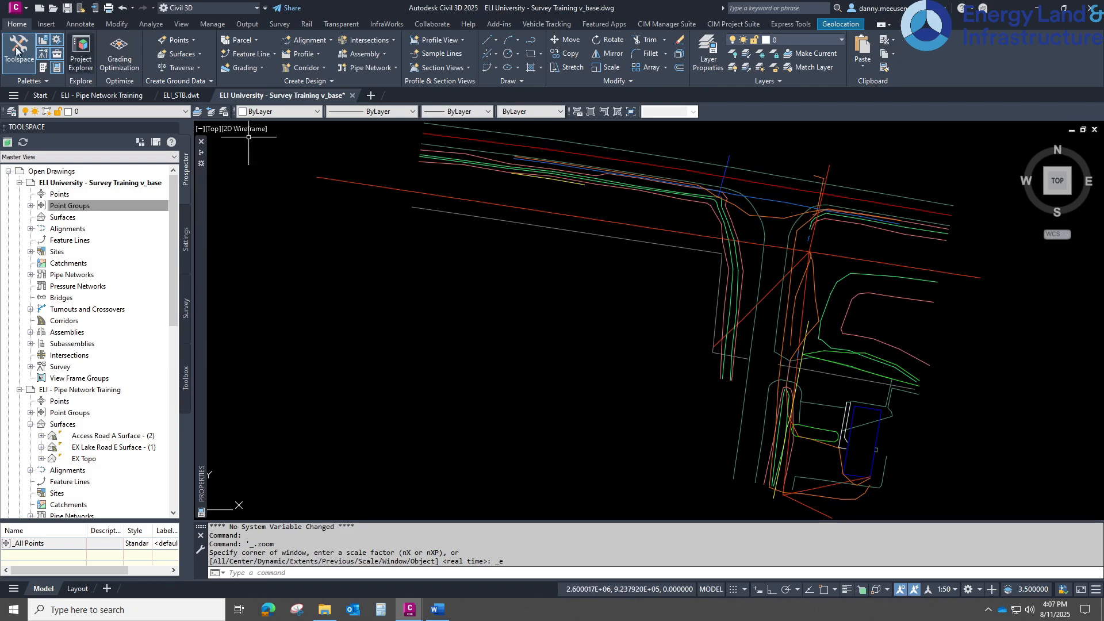
Step: Start a points import from file and add 24-21-6002 RM GPS 2024-01-25.csv from the Survey Basemap Training folder
{"action": "left_click", "coordinate": [47, 25]}
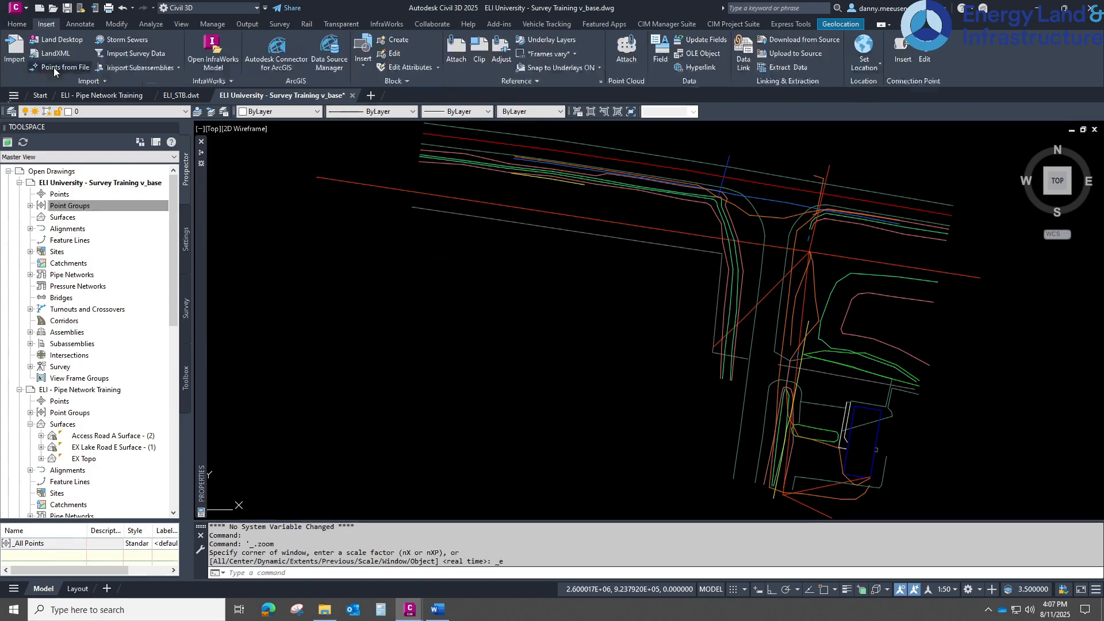
{"action": "left_click", "coordinate": [53, 68]}
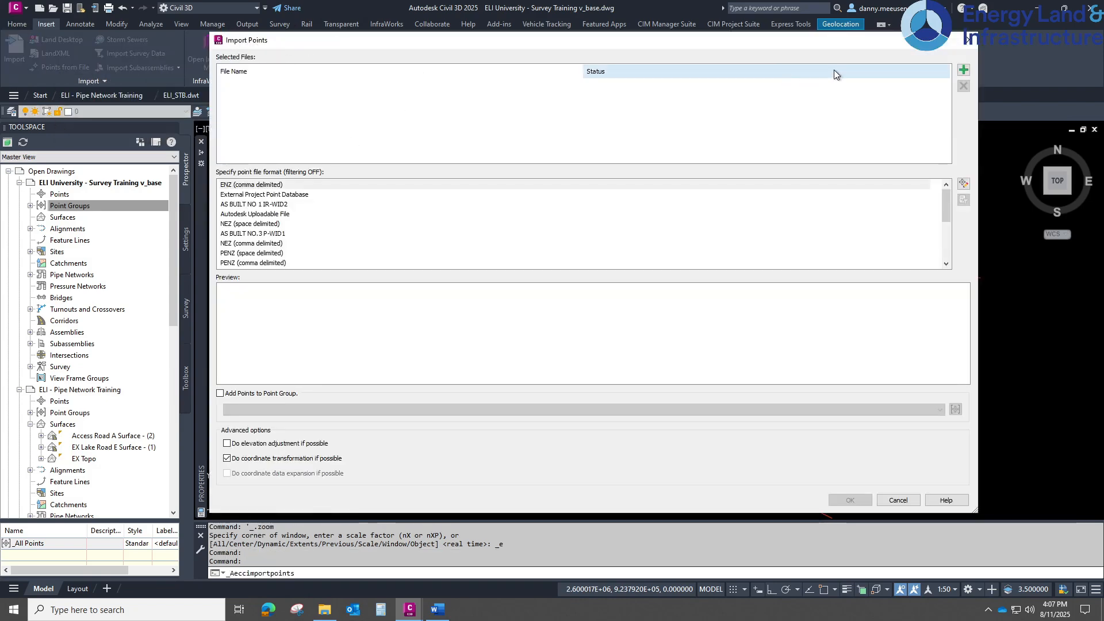
{"action": "left_click", "coordinate": [964, 70]}
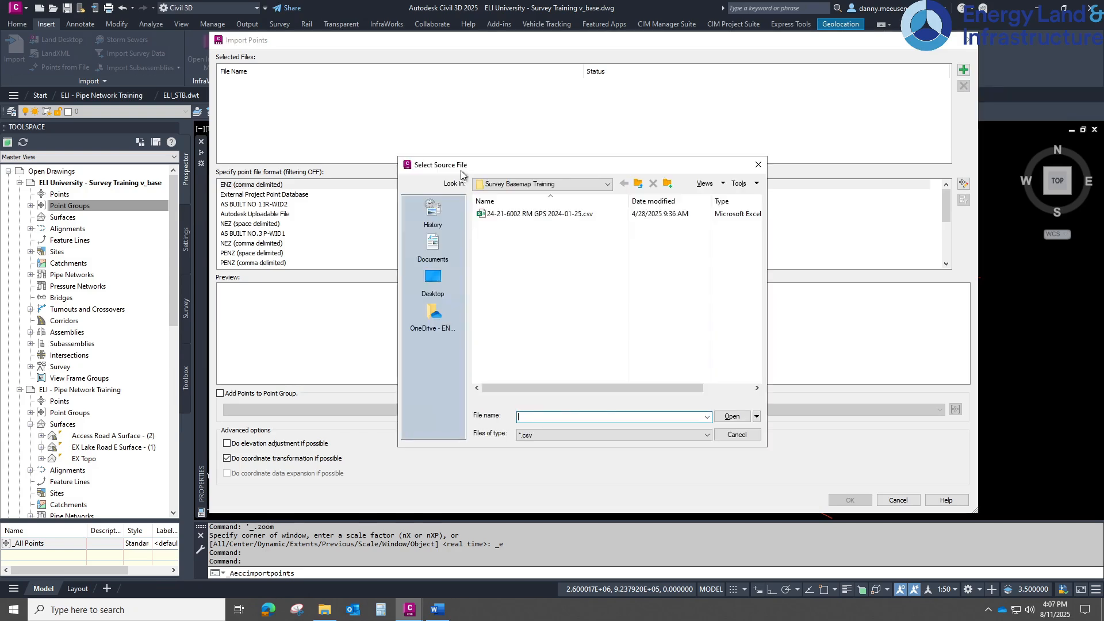
{"action": "left_click", "coordinate": [533, 184]}
{"action": "left_click", "coordinate": [539, 278]}
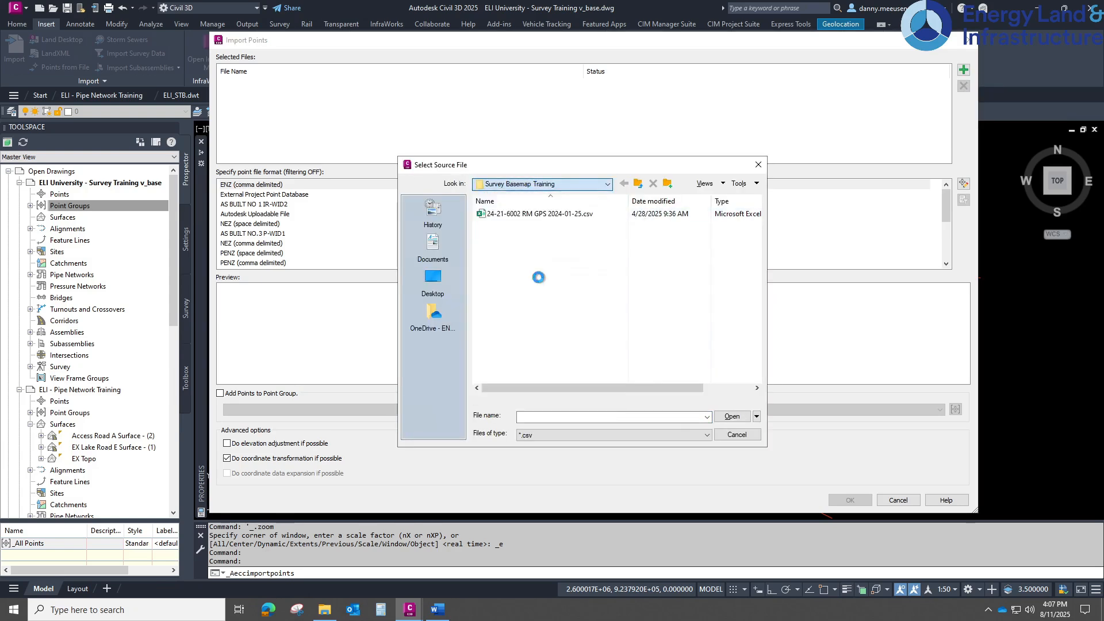
{"action": "left_click", "coordinate": [539, 214]}
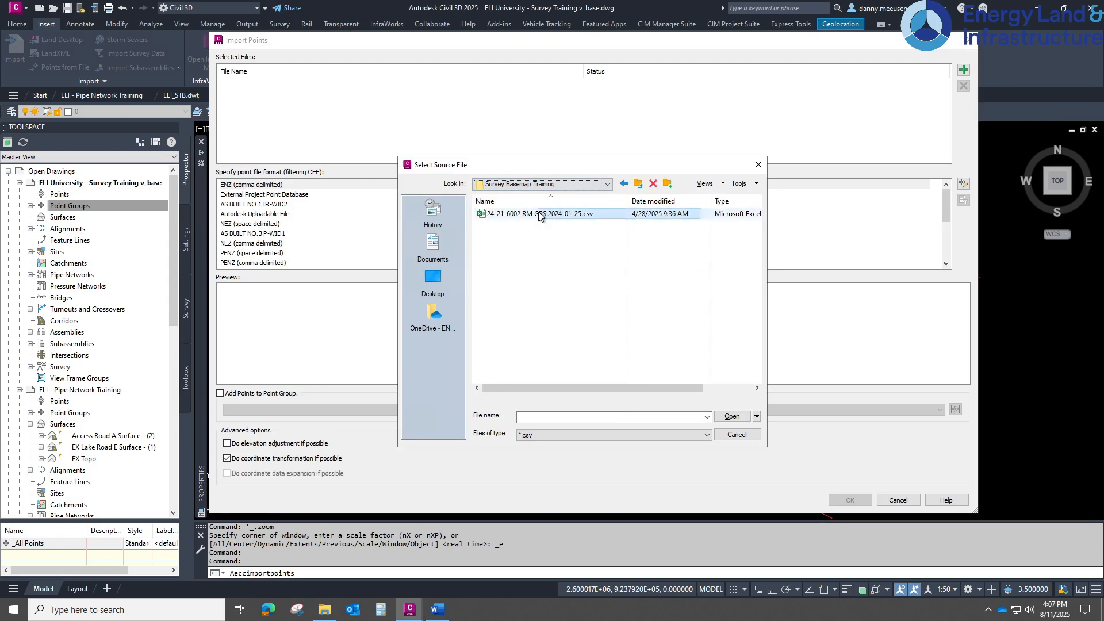
{"action": "left_click", "coordinate": [539, 214]}
{"action": "left_click", "coordinate": [732, 416]}
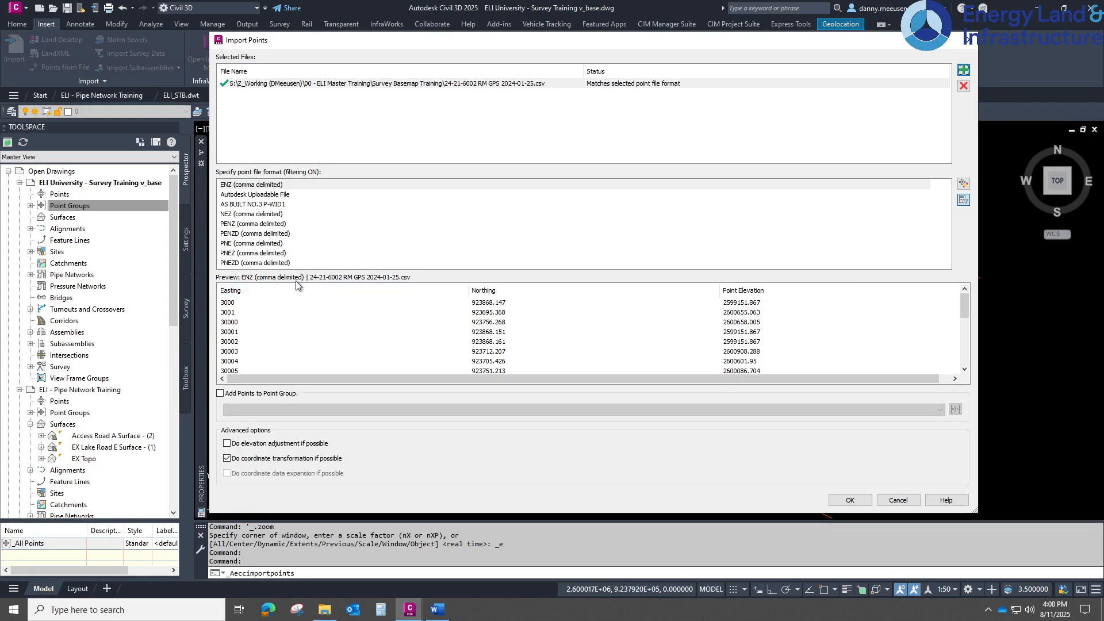
Step: Review the coordinate preview, set the point file format to PNEZD (comma delimited), and import the points
{"action": "scroll", "coordinate": [699, 342], "scroll_direction": "down", "scroll_amount": 5}
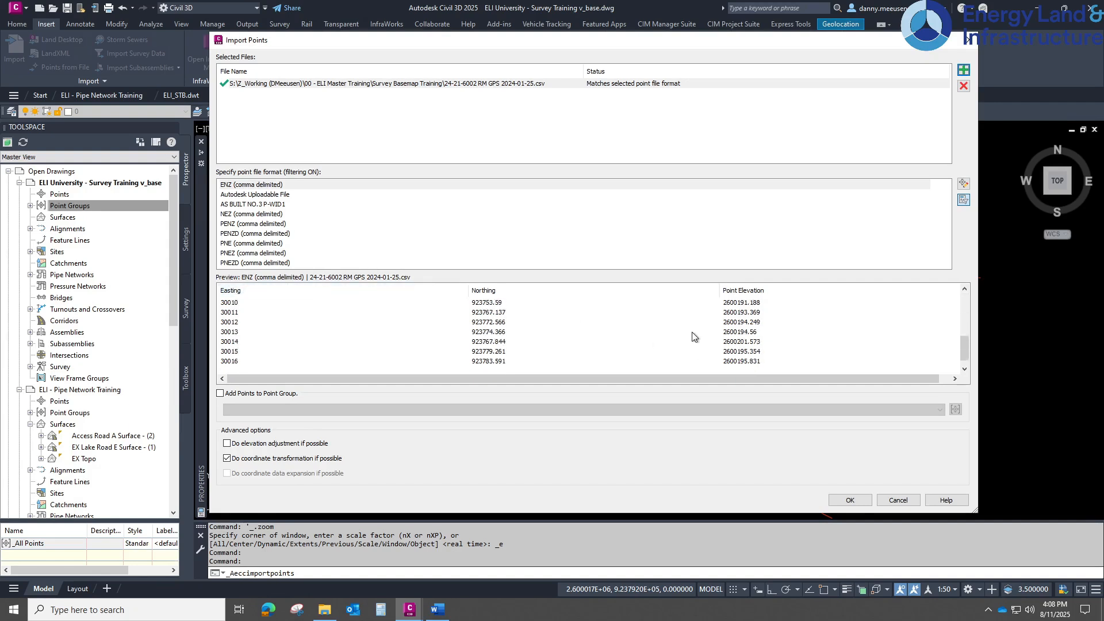
{"action": "scroll", "coordinate": [541, 339], "scroll_direction": "up", "scroll_amount": 5}
{"action": "scroll", "coordinate": [507, 317], "scroll_direction": "down", "scroll_amount": 5}
{"action": "scroll", "coordinate": [410, 320], "scroll_direction": "up", "scroll_amount": 5}
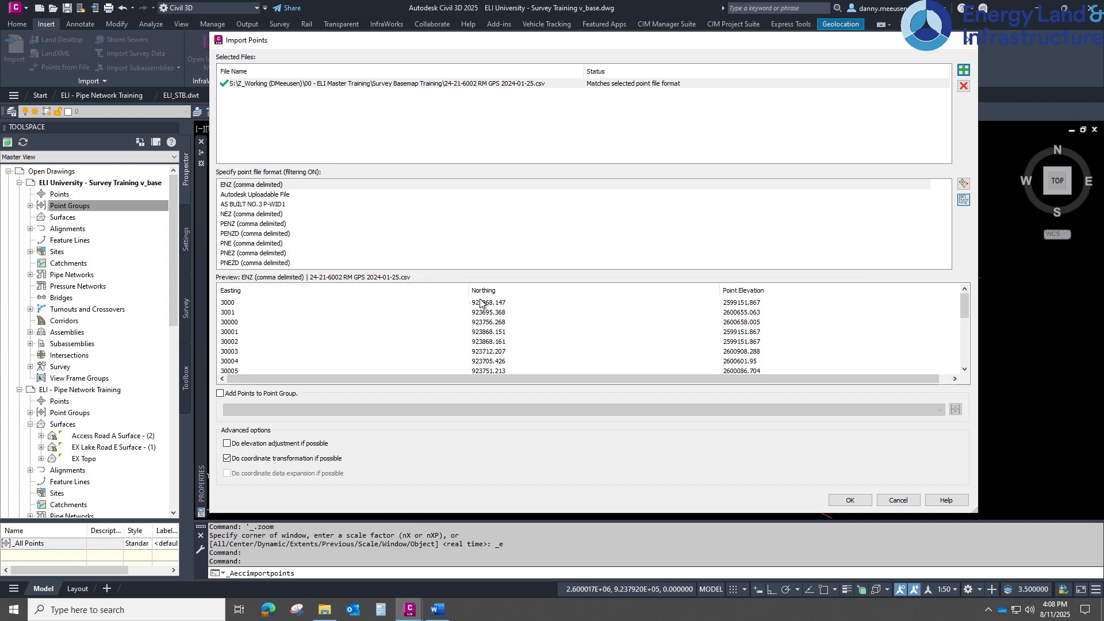
{"action": "key", "text": "ctrl"}
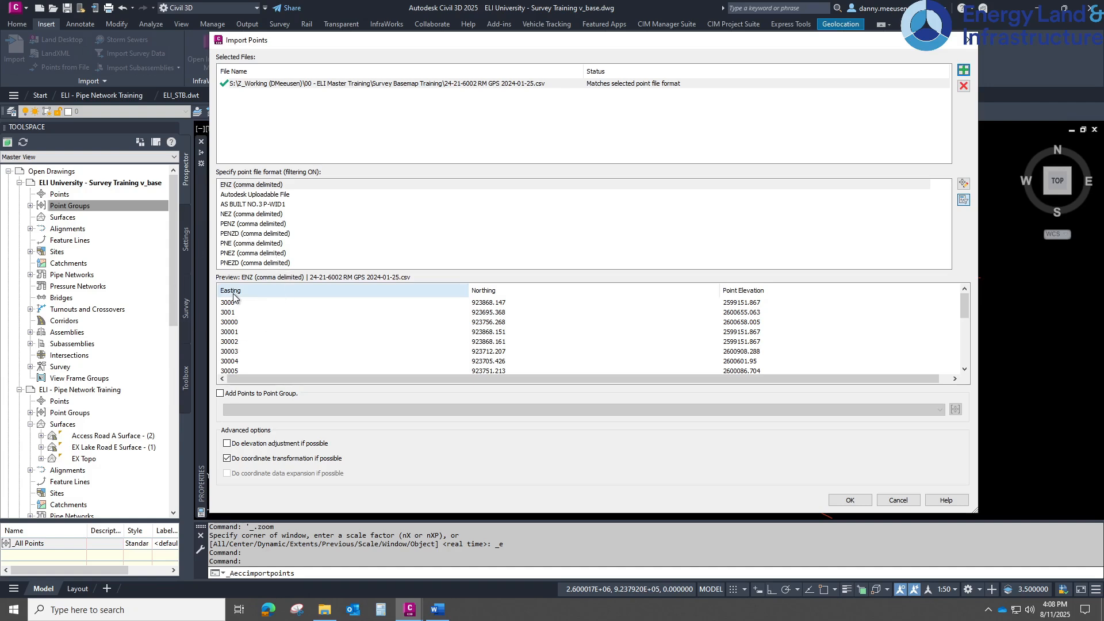
{"action": "key", "text": "ctrl"}
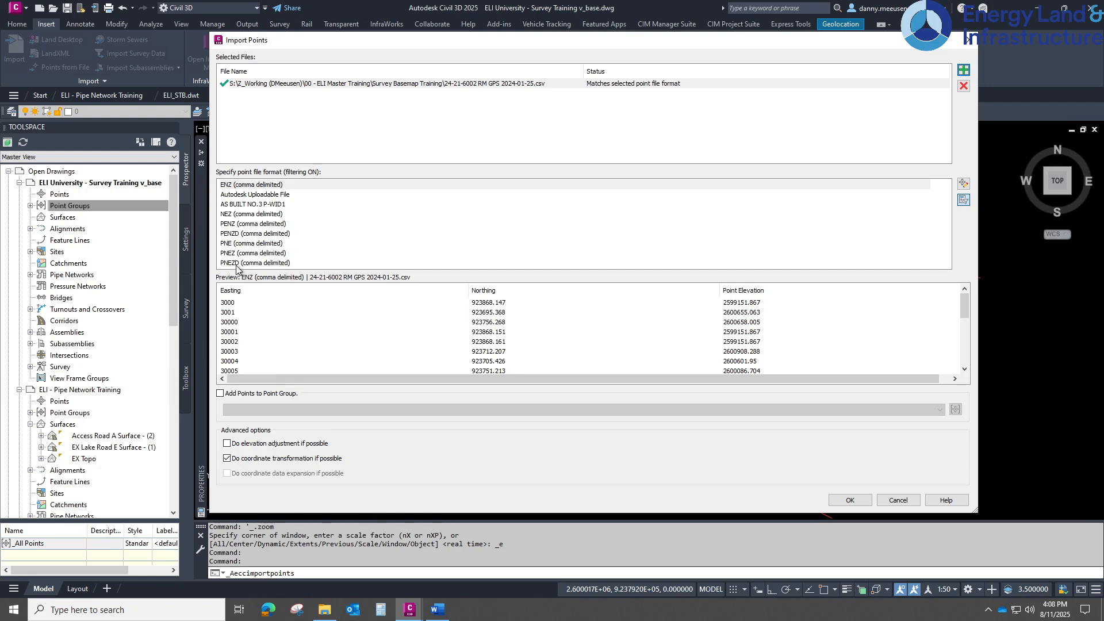
{"action": "left_click", "coordinate": [237, 263]}
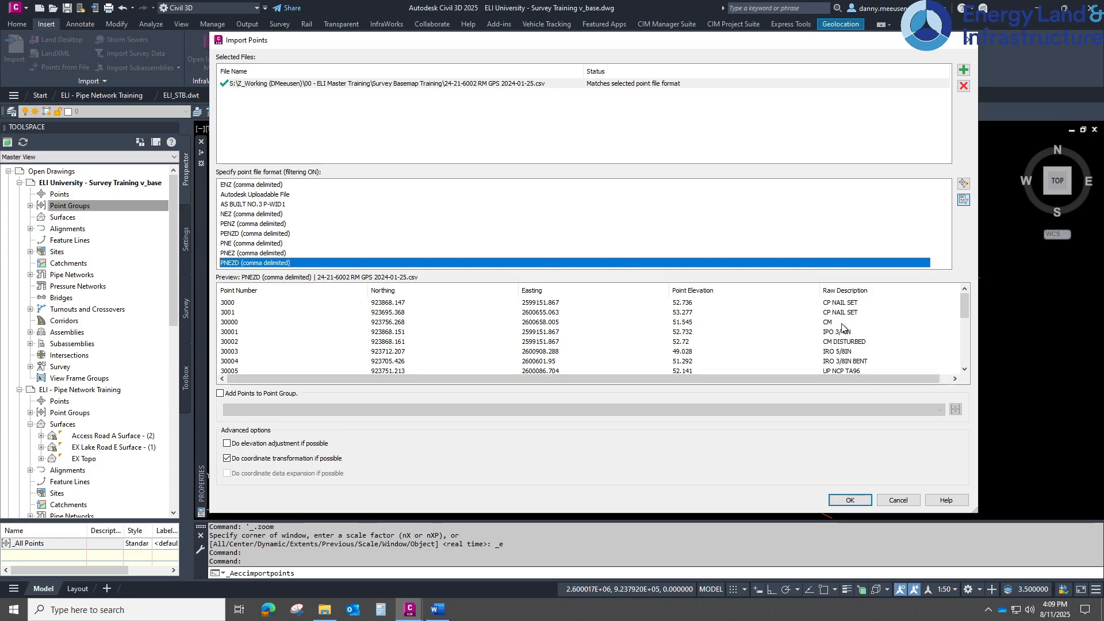
{"action": "left_click", "coordinate": [850, 501]}
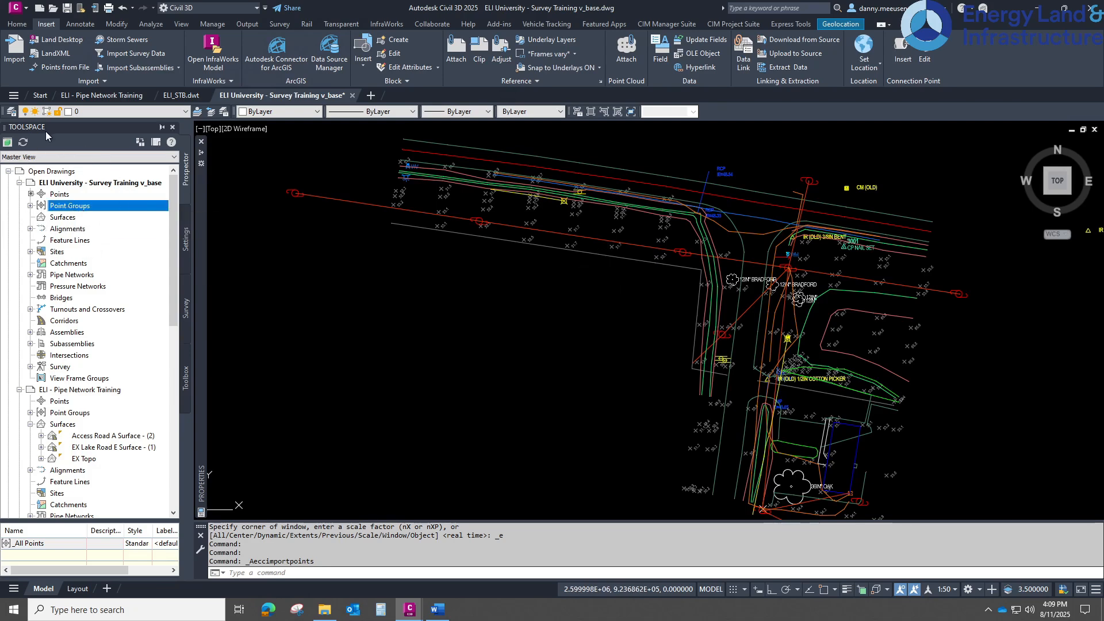
Step: Create a new point group in the ELI University - Survey Training drawing and name it Existing Surface
{"action": "left_click", "coordinate": [30, 206]}
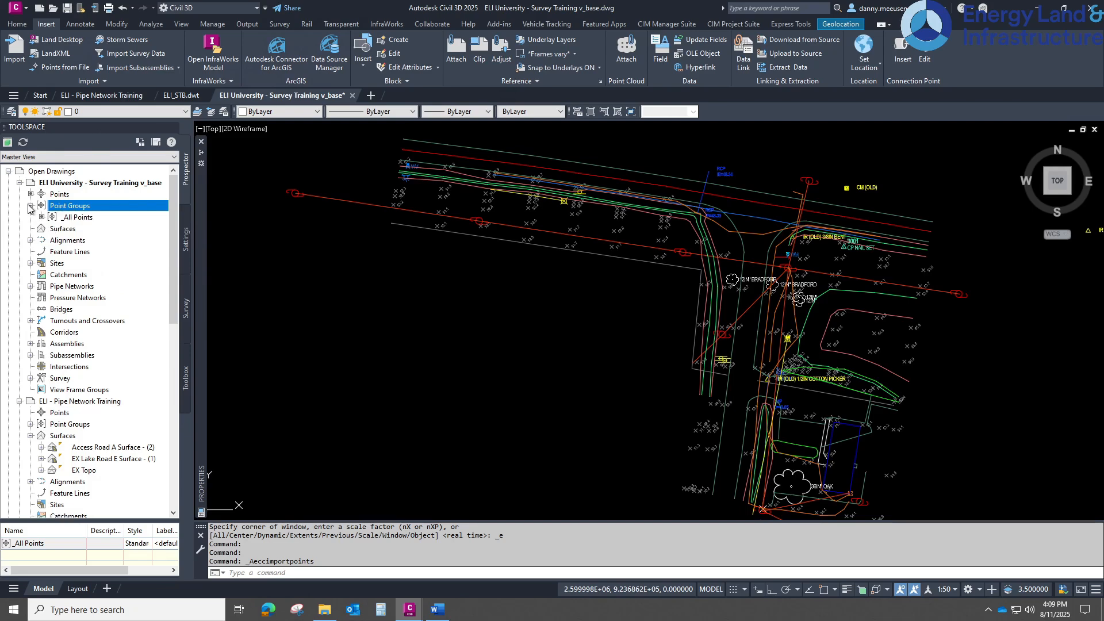
{"action": "right_click", "coordinate": [70, 207]}
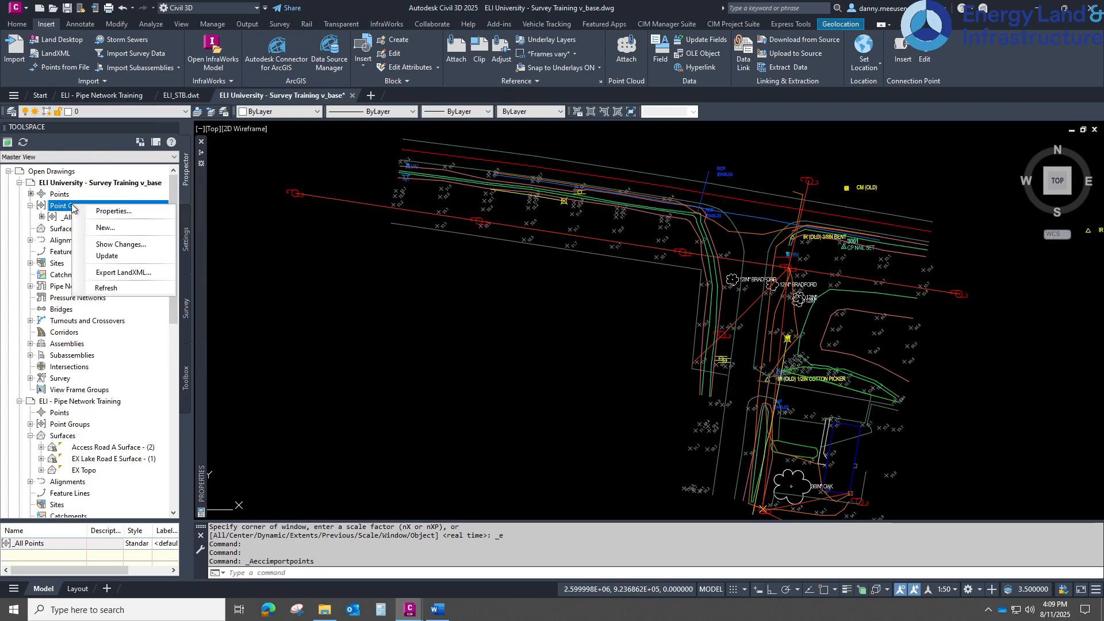
{"action": "left_click", "coordinate": [105, 227]}
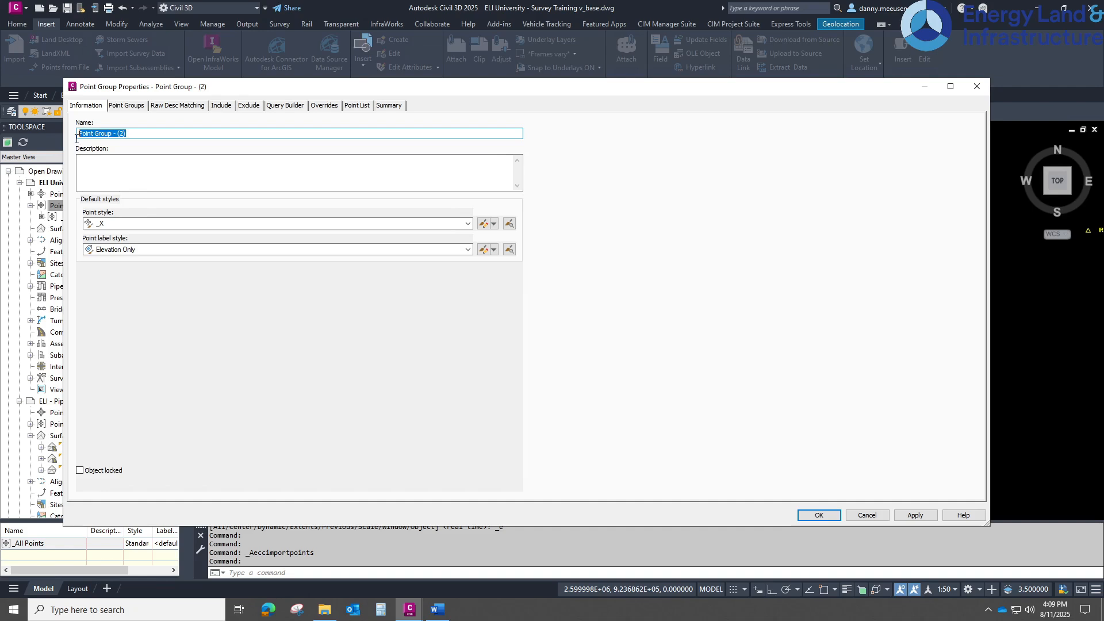
{"action": "type", "text": "Existing Sruf"}
{"action": "key", "text": "BackSpace"}
{"action": "key", "text": "BackSpace"}
{"action": "key", "text": "BackSpace"}
{"action": "type", "text": "urface"}
Step: Give the Existing Surface point group the _X point style and the Elevation Only label style, and apply them
{"action": "left_click", "coordinate": [118, 223]}
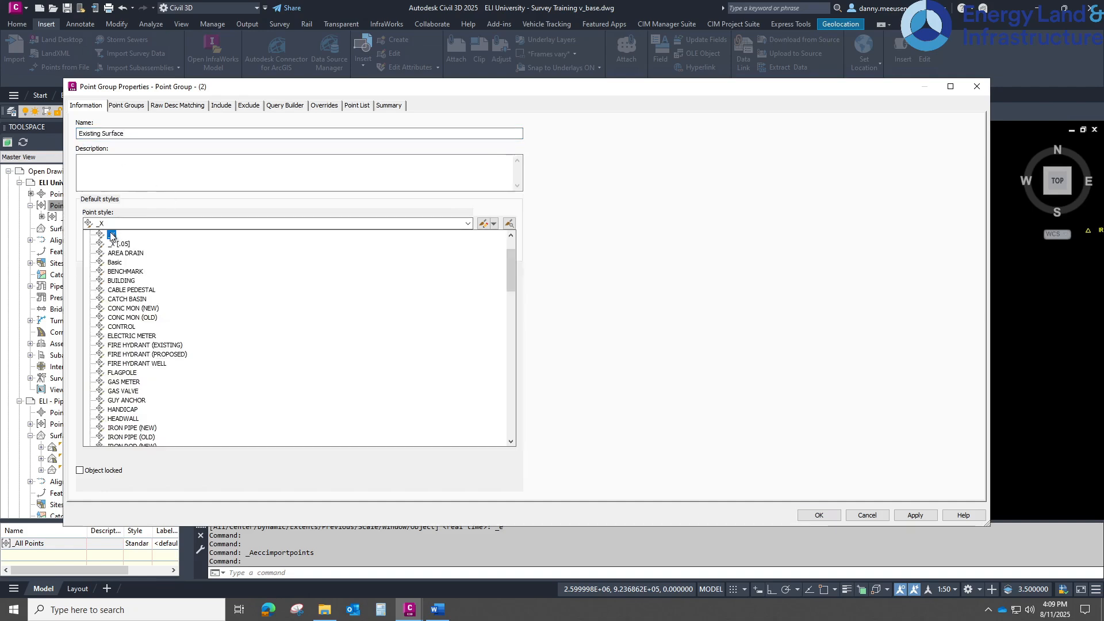
{"action": "left_click", "coordinate": [119, 225]}
{"action": "left_click", "coordinate": [127, 249]}
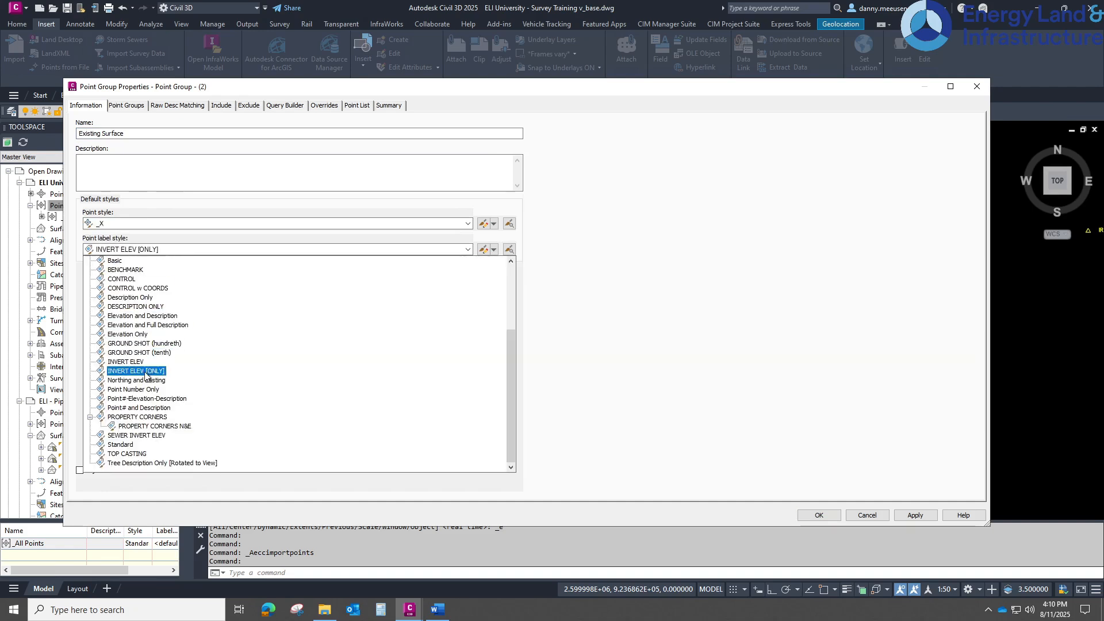
{"action": "left_click", "coordinate": [128, 334]}
{"action": "left_click", "coordinate": [915, 515]}
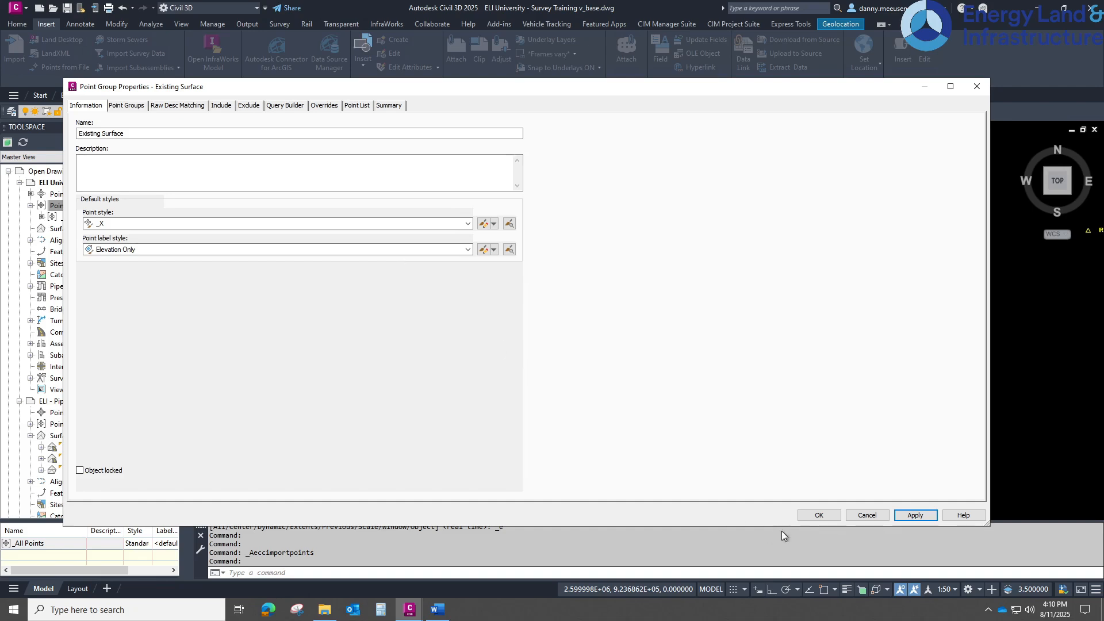
Step: Include the _All Points group in the Existing Surface point group
{"action": "left_click", "coordinate": [130, 106]}
{"action": "left_click", "coordinate": [357, 106]}
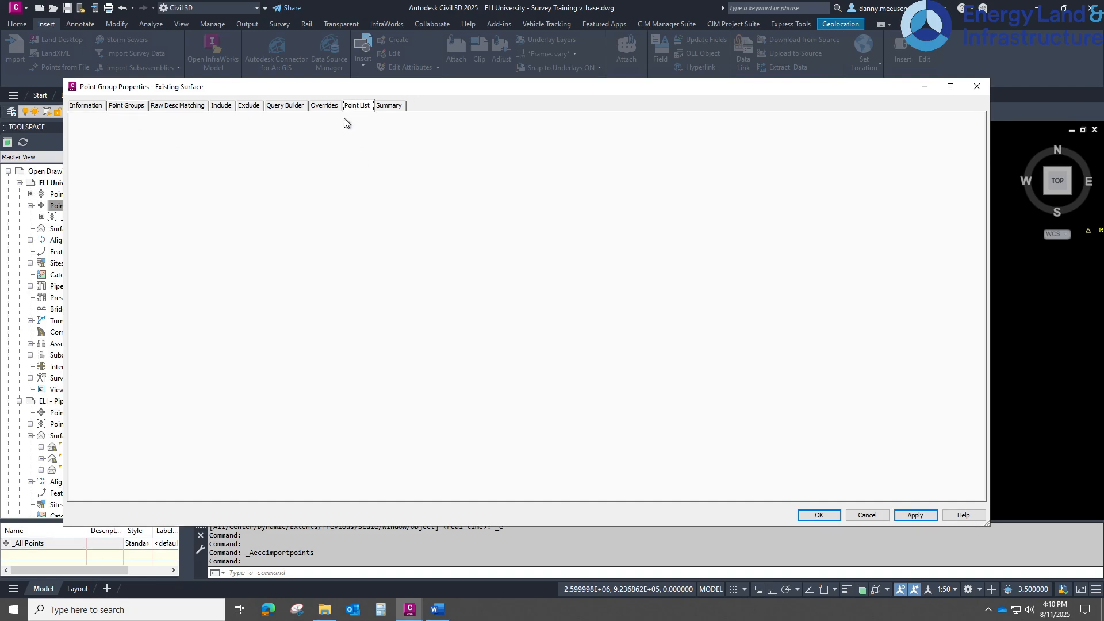
{"action": "left_click", "coordinate": [360, 160]}
{"action": "left_click", "coordinate": [122, 106]}
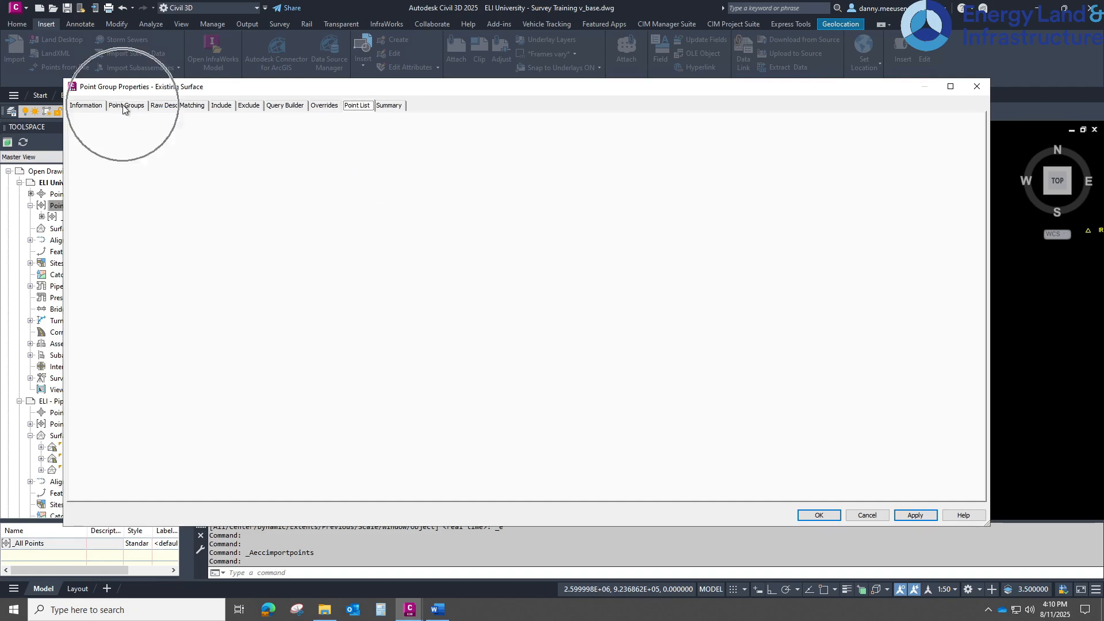
{"action": "left_click", "coordinate": [84, 139]}
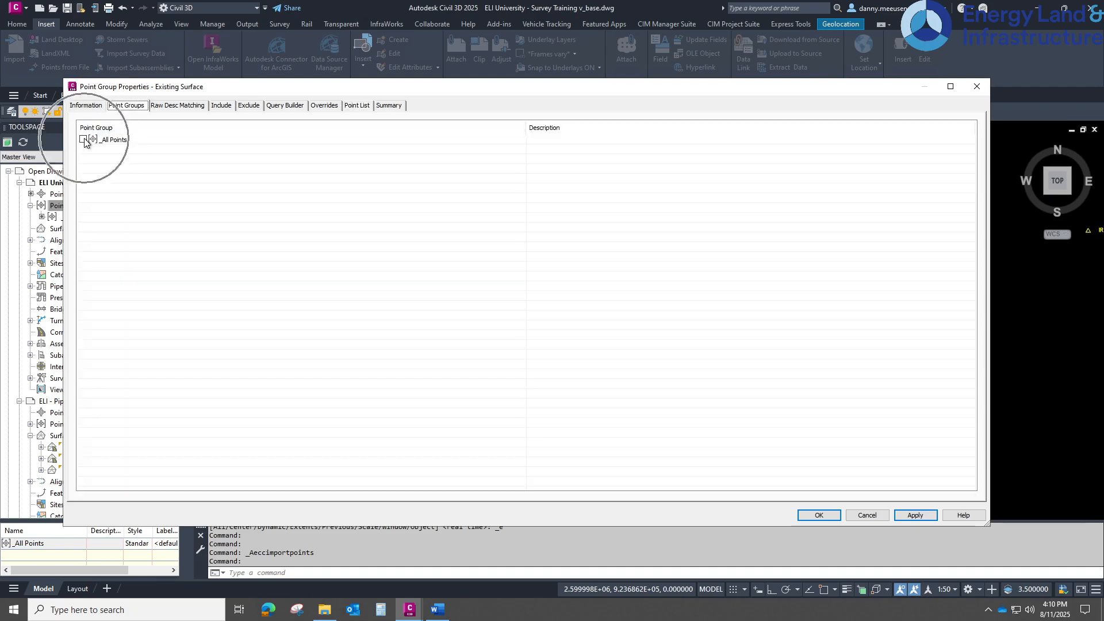
Step: Widen the Raw Description and Full Description columns of the group's point list and sort it by raw description
{"action": "left_click", "coordinate": [357, 106]}
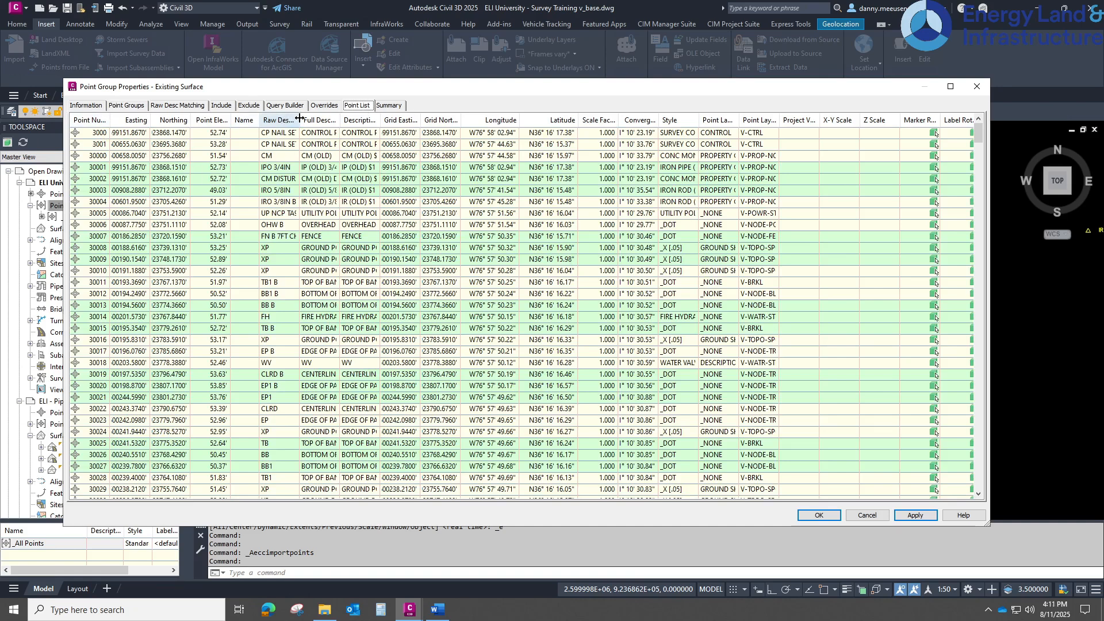
{"action": "left_click_drag", "start_coordinate": [299, 118], "coordinate": [417, 119]}
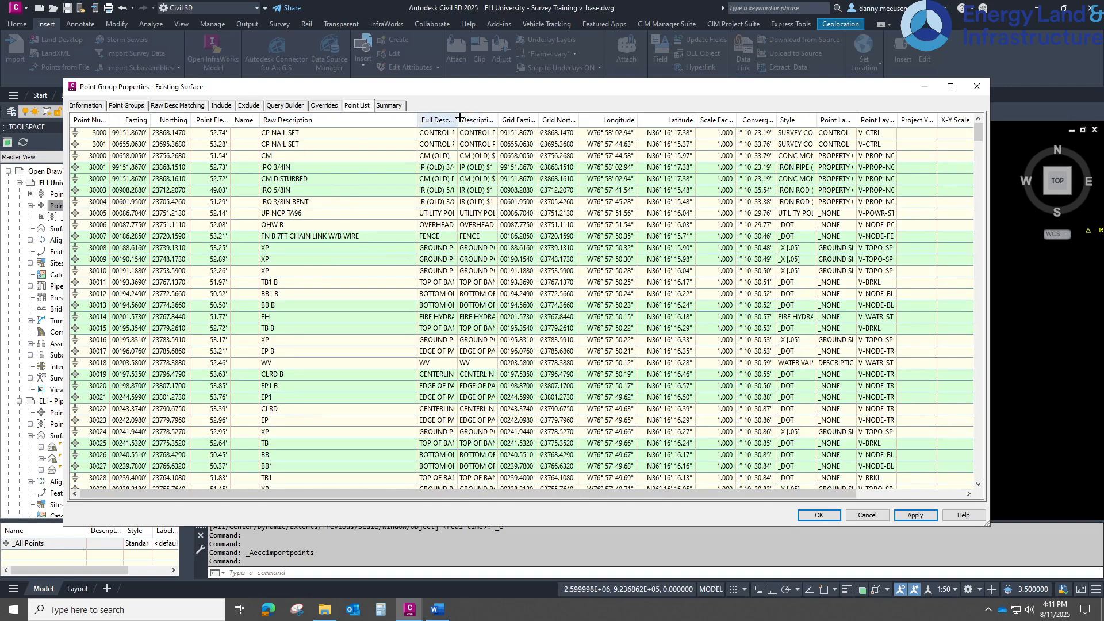
{"action": "left_click_drag", "start_coordinate": [460, 117], "coordinate": [609, 117]}
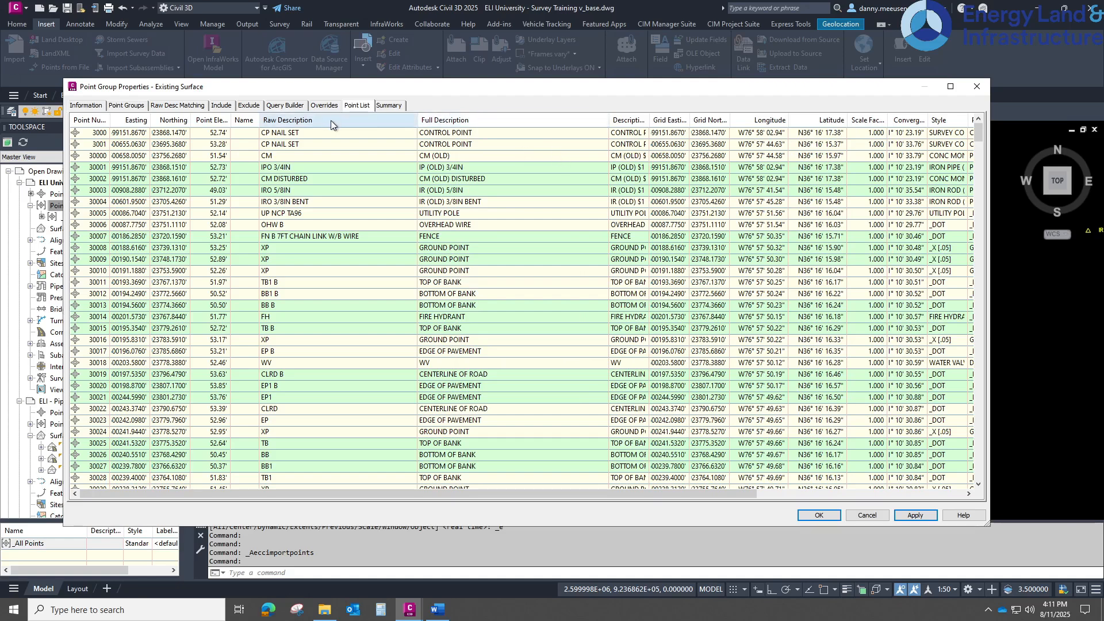
{"action": "left_click", "coordinate": [304, 121]}
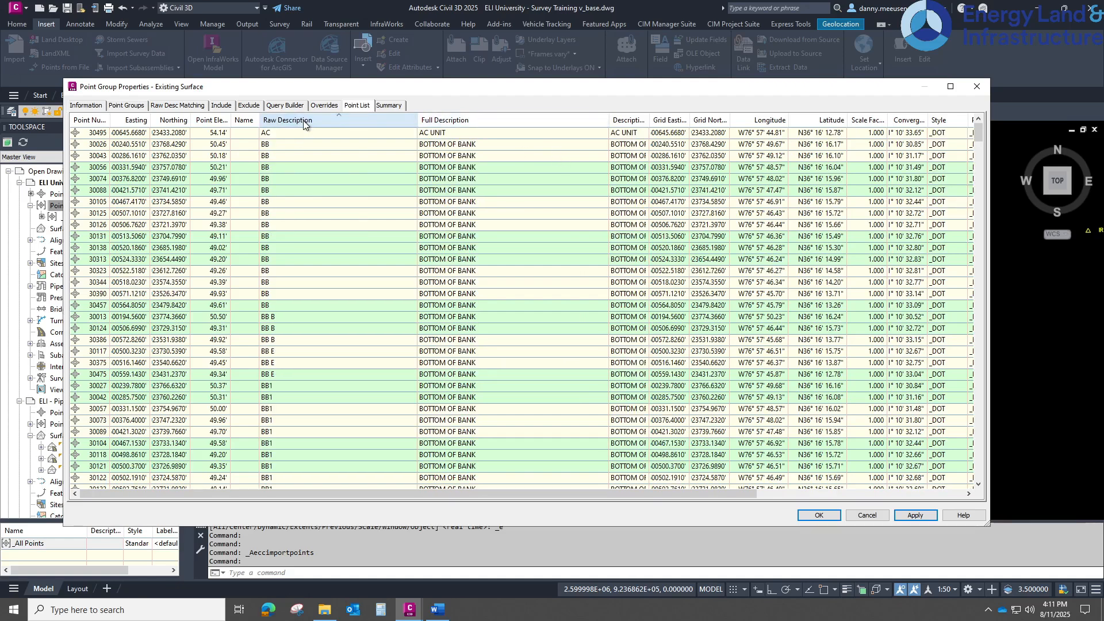
Step: Examine the sorted point list's raw and full descriptions to see which kinds of survey shots the group contains
{"action": "key", "text": "ctrl"}
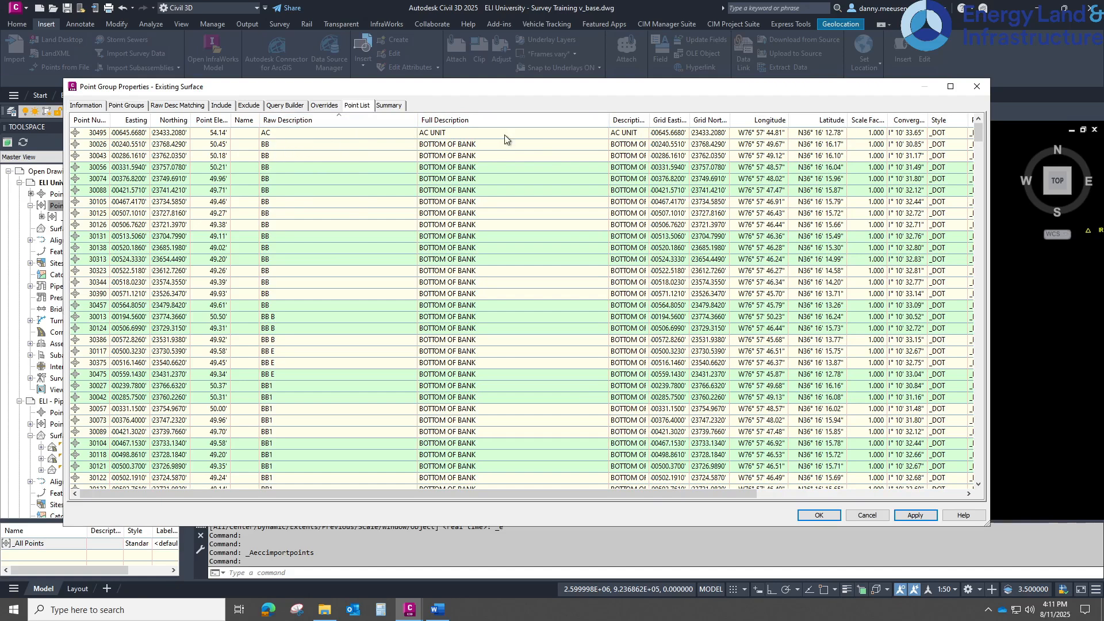
{"action": "key", "text": "ctrl"}
{"action": "key", "text": "ctrl"}
{"action": "scroll", "coordinate": [458, 316], "scroll_direction": "down", "scroll_amount": 15}
{"action": "scroll", "coordinate": [434, 418], "scroll_direction": "down", "scroll_amount": 10}
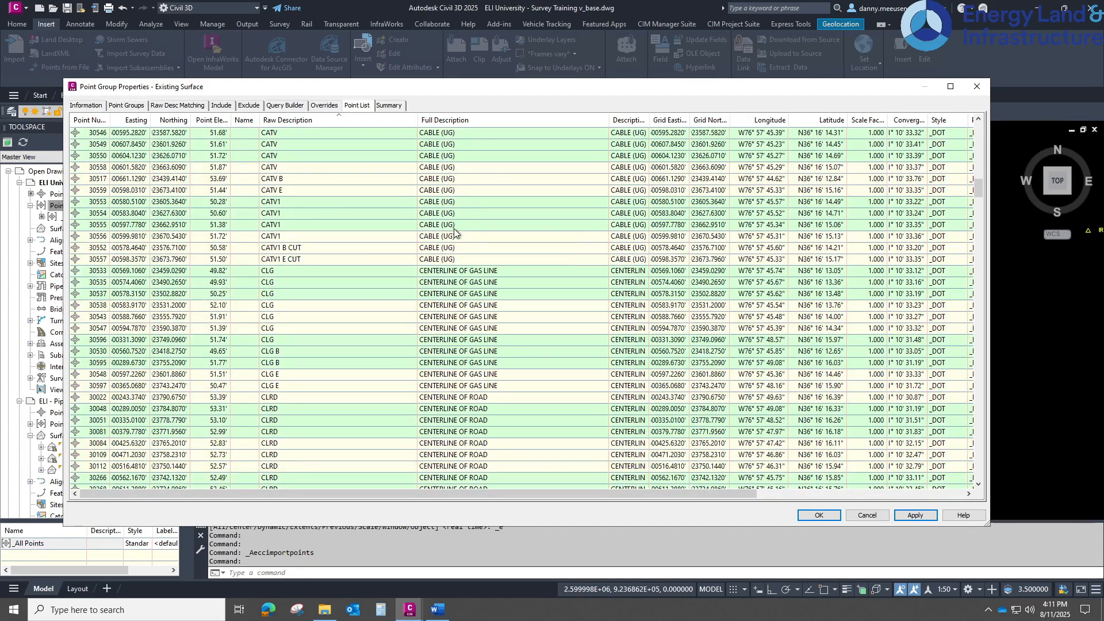
{"action": "scroll", "coordinate": [457, 373], "scroll_direction": "down", "scroll_amount": 3}
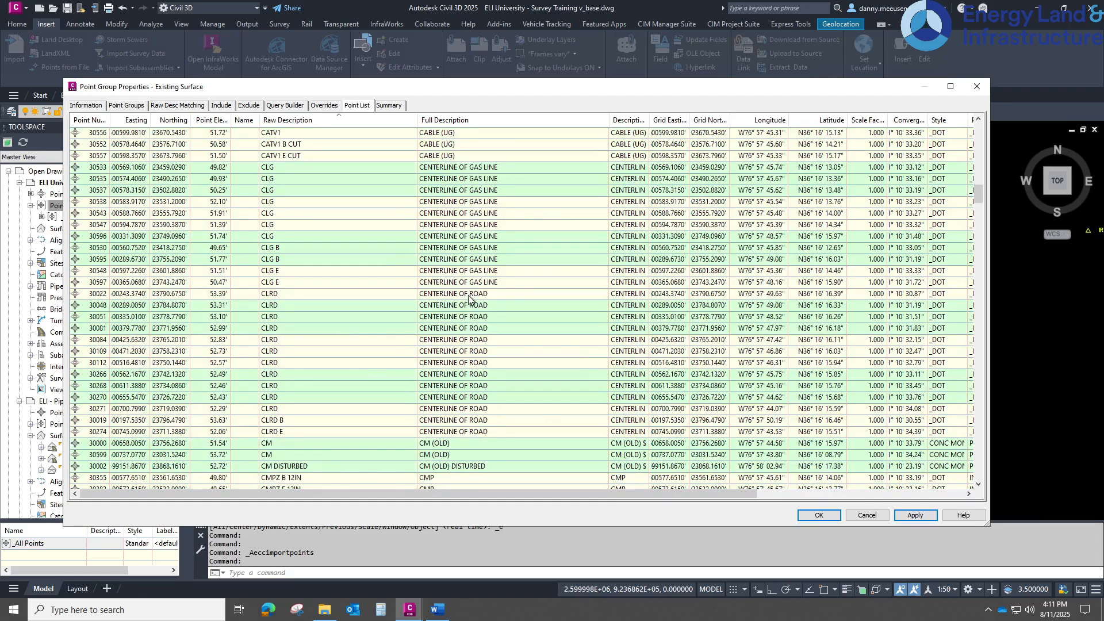
{"action": "scroll", "coordinate": [469, 425], "scroll_direction": "down", "scroll_amount": 6}
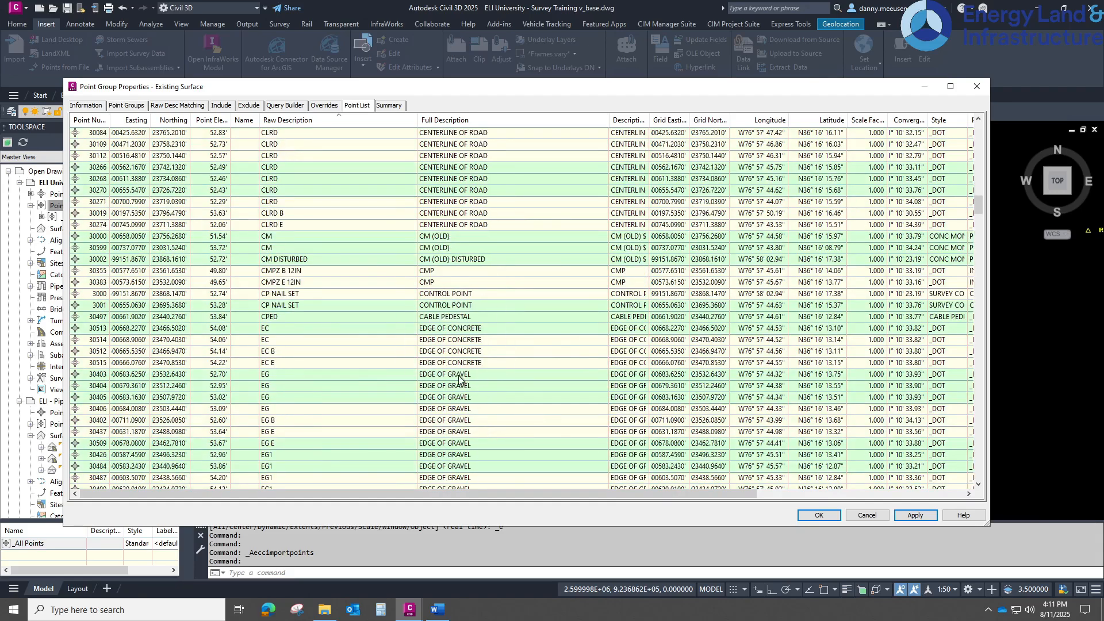
{"action": "scroll", "coordinate": [463, 379], "scroll_direction": "down", "scroll_amount": 10}
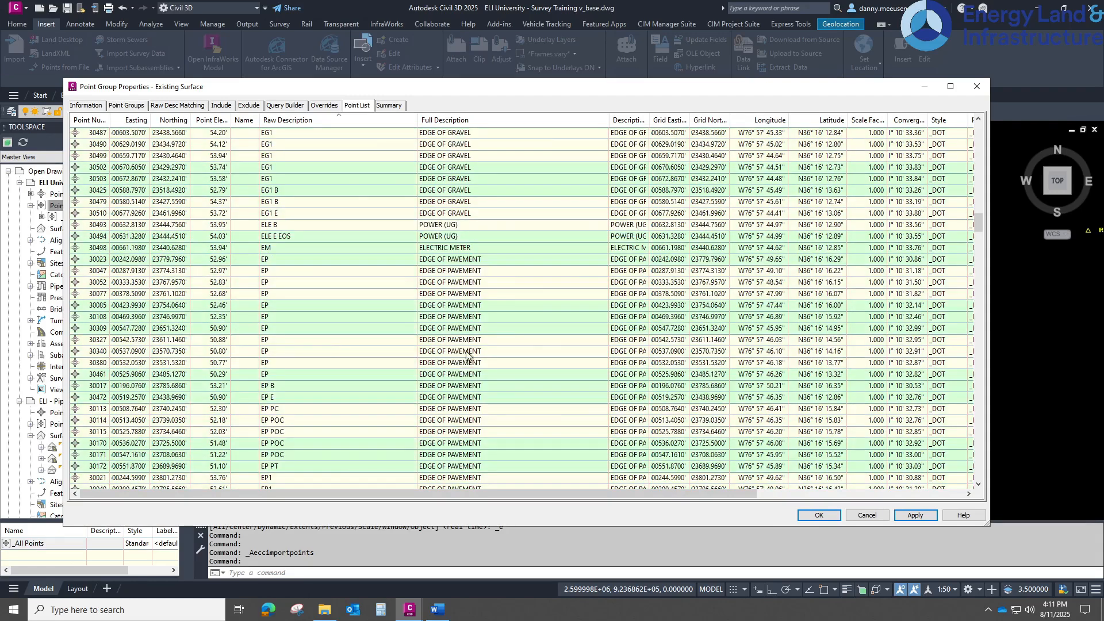
{"action": "scroll", "coordinate": [463, 371], "scroll_direction": "down", "scroll_amount": 5}
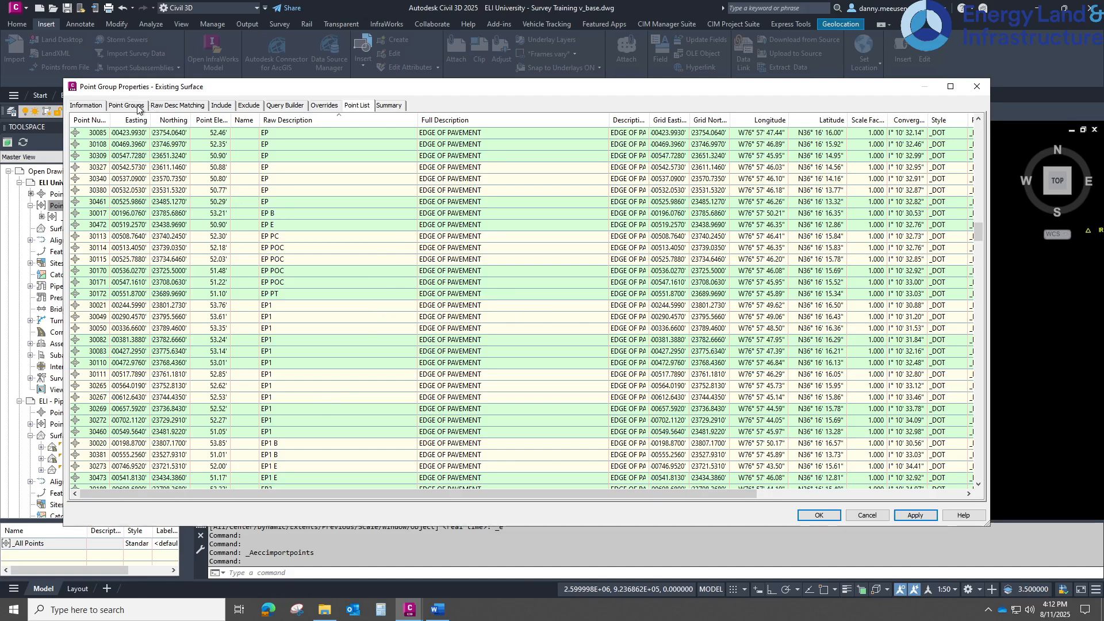
Step: Compare the available raw description matching codes with the raw descriptions in the group's point list
{"action": "left_click", "coordinate": [183, 106]}
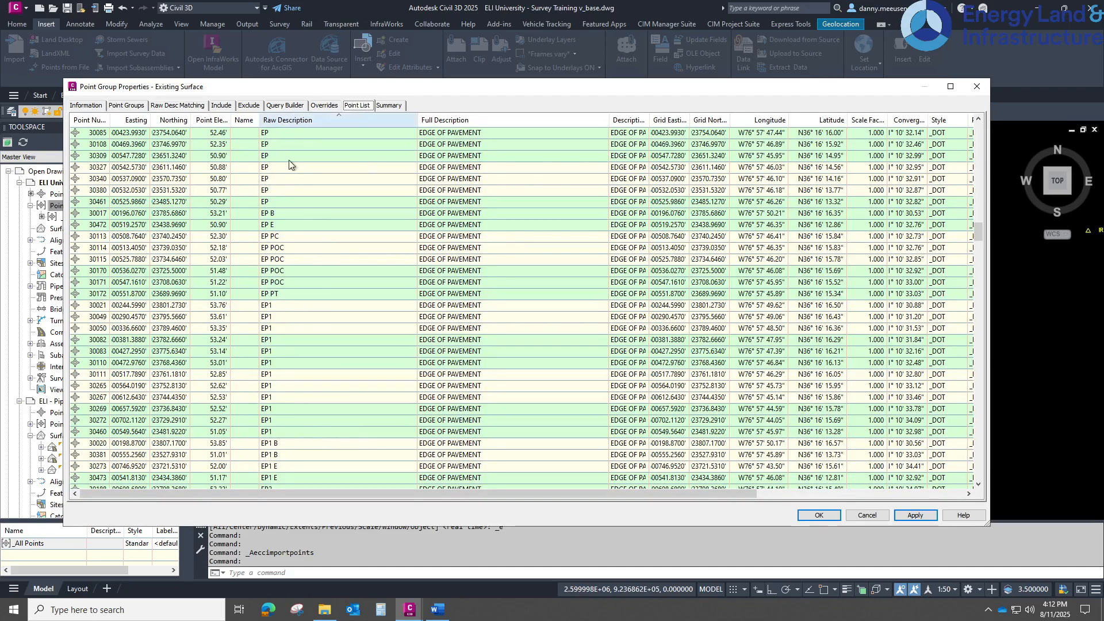
{"action": "scroll", "coordinate": [303, 202], "scroll_direction": "up", "scroll_amount": 20}
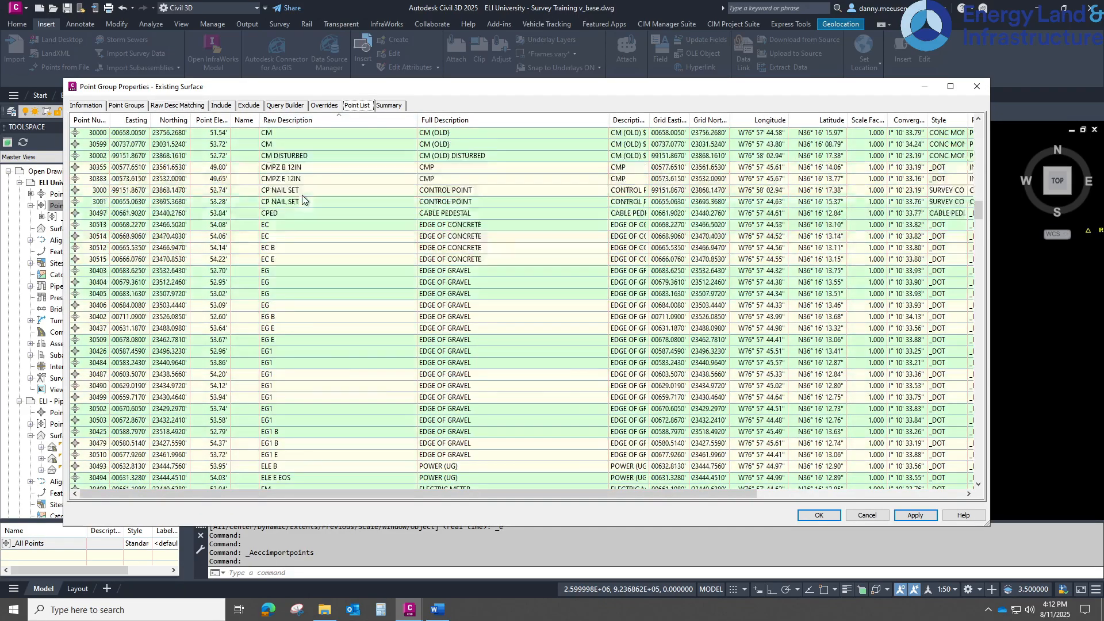
{"action": "left_click", "coordinate": [179, 106]}
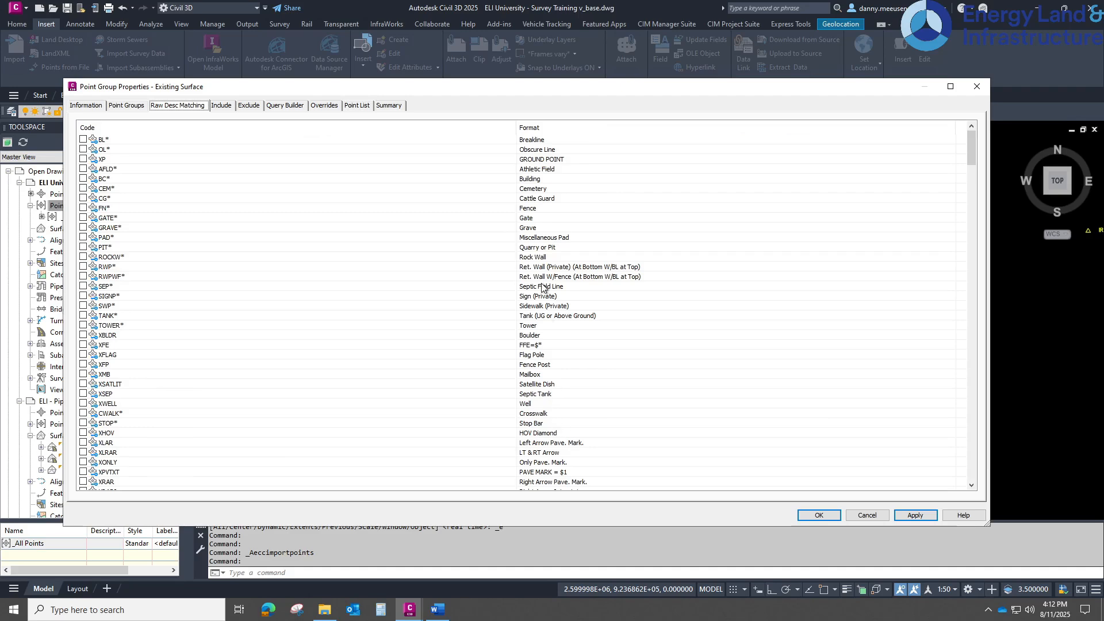
{"action": "left_click", "coordinate": [355, 106]}
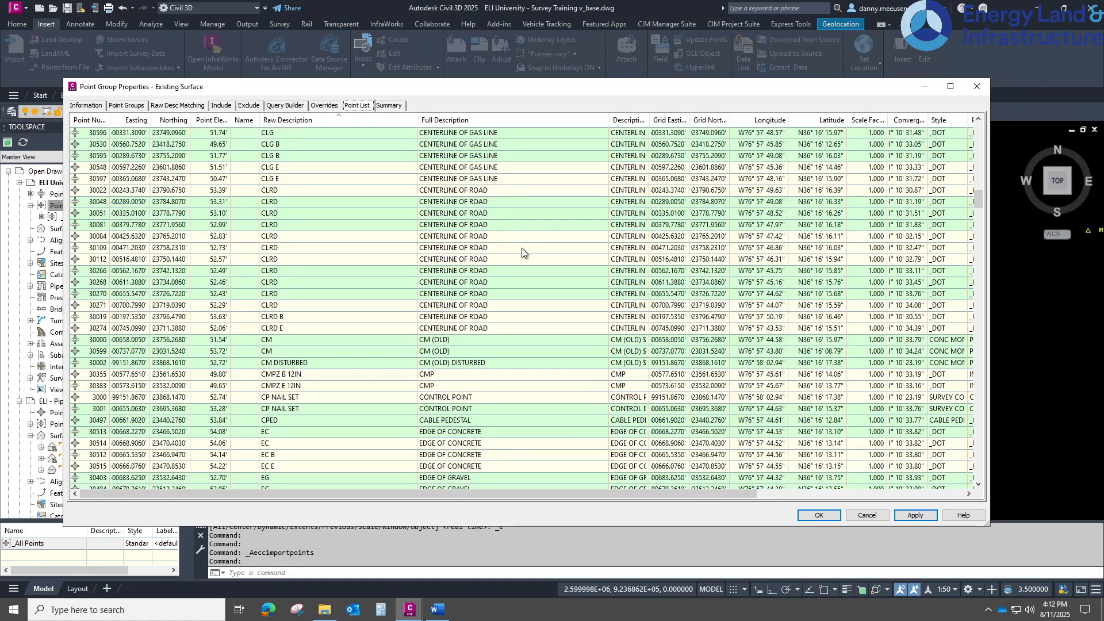
Step: Select the raw description matching codes BL*, XP, BC* and CWALK* for the Existing Surface group
{"action": "left_click", "coordinate": [177, 106]}
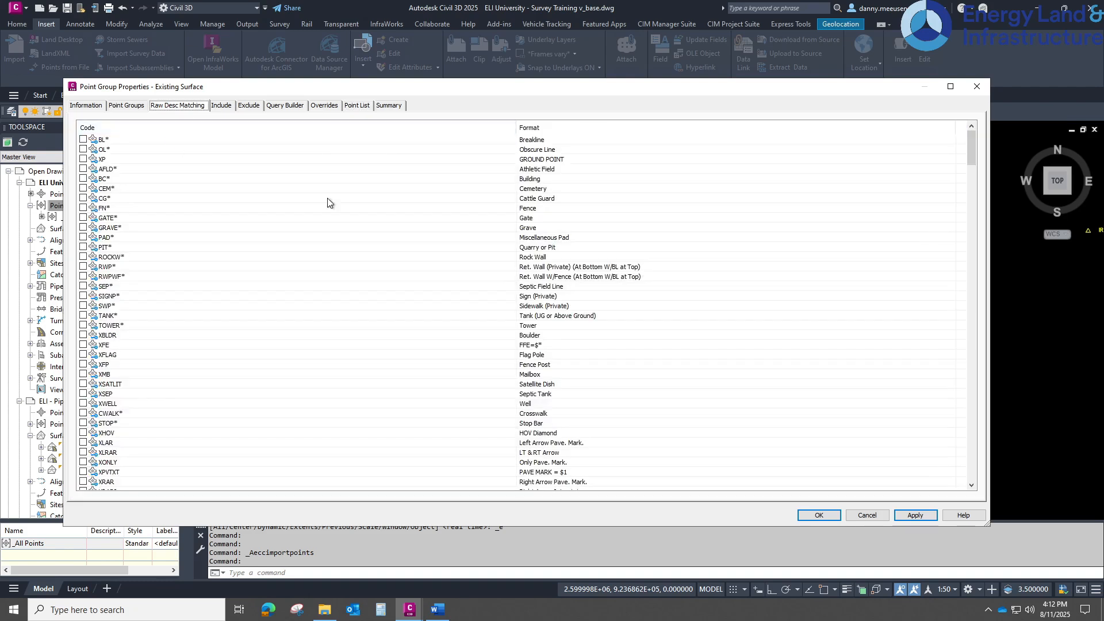
{"action": "left_click", "coordinate": [84, 139]}
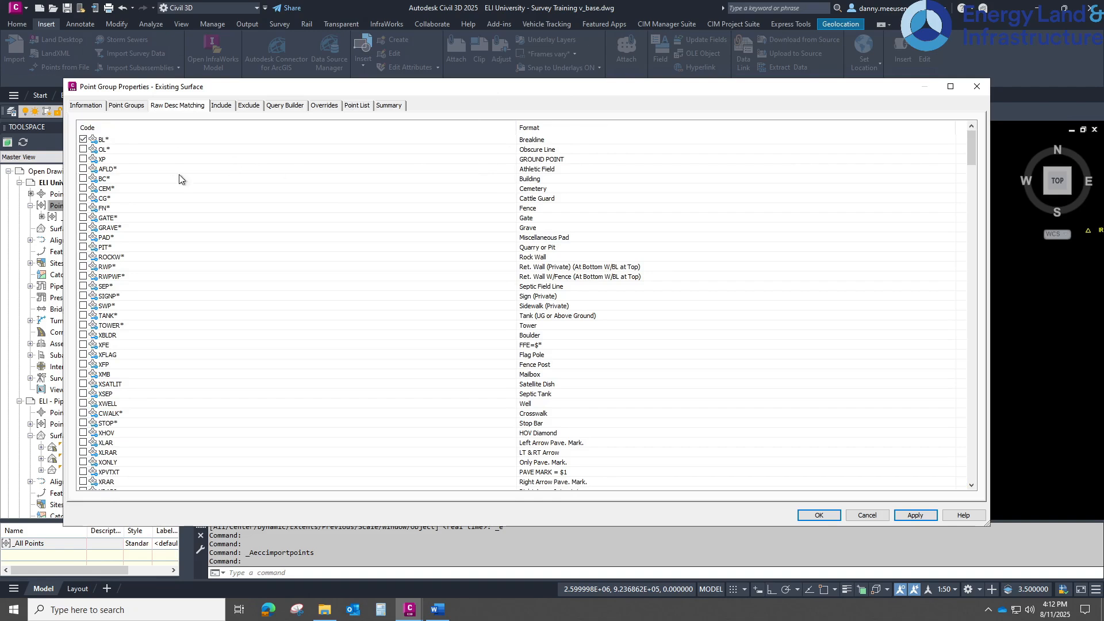
{"action": "left_click", "coordinate": [84, 159]}
{"action": "scroll", "coordinate": [527, 420], "scroll_direction": "down", "scroll_amount": 2}
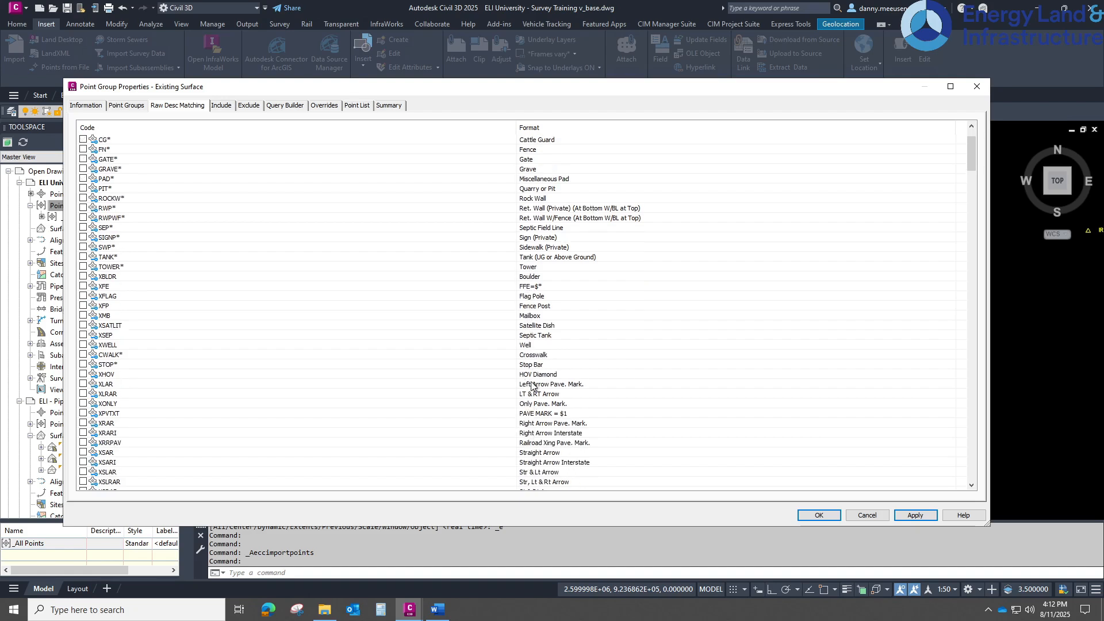
{"action": "left_click", "coordinate": [84, 355]}
Step: Add the matching codes SAS* and XGM, plus all manhole codes: XMH, XMHC, XMHF, XMHG, XMHP, XMHSAS, XMHT and XMHW
{"action": "scroll", "coordinate": [536, 462], "scroll_direction": "down", "scroll_amount": 3}
{"action": "scroll", "coordinate": [536, 463], "scroll_direction": "down", "scroll_amount": 2}
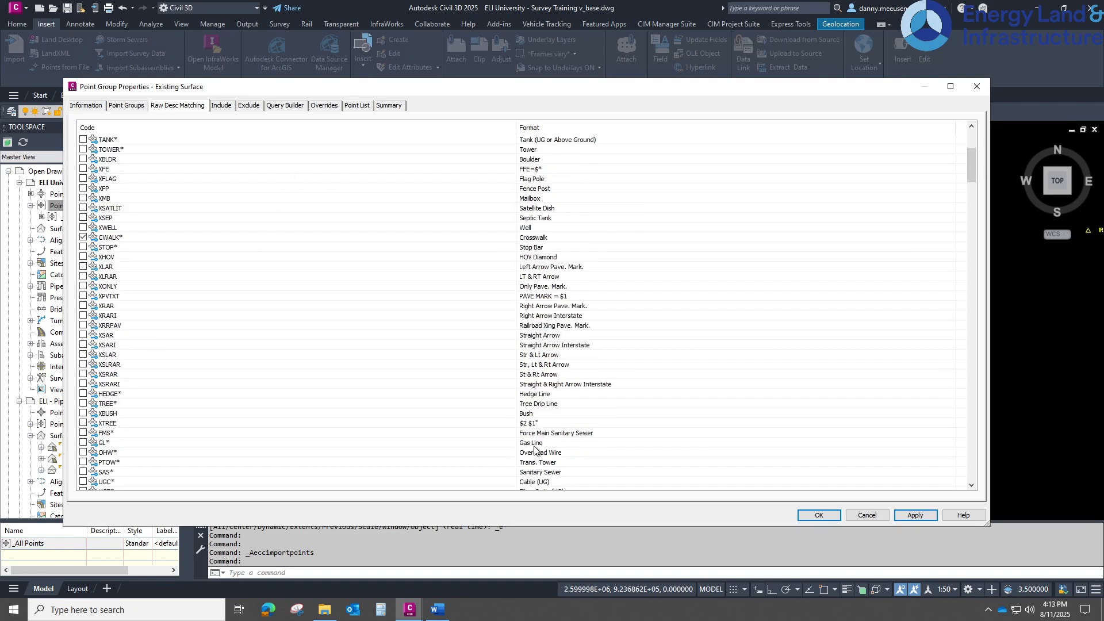
{"action": "scroll", "coordinate": [529, 443], "scroll_direction": "down", "scroll_amount": 1}
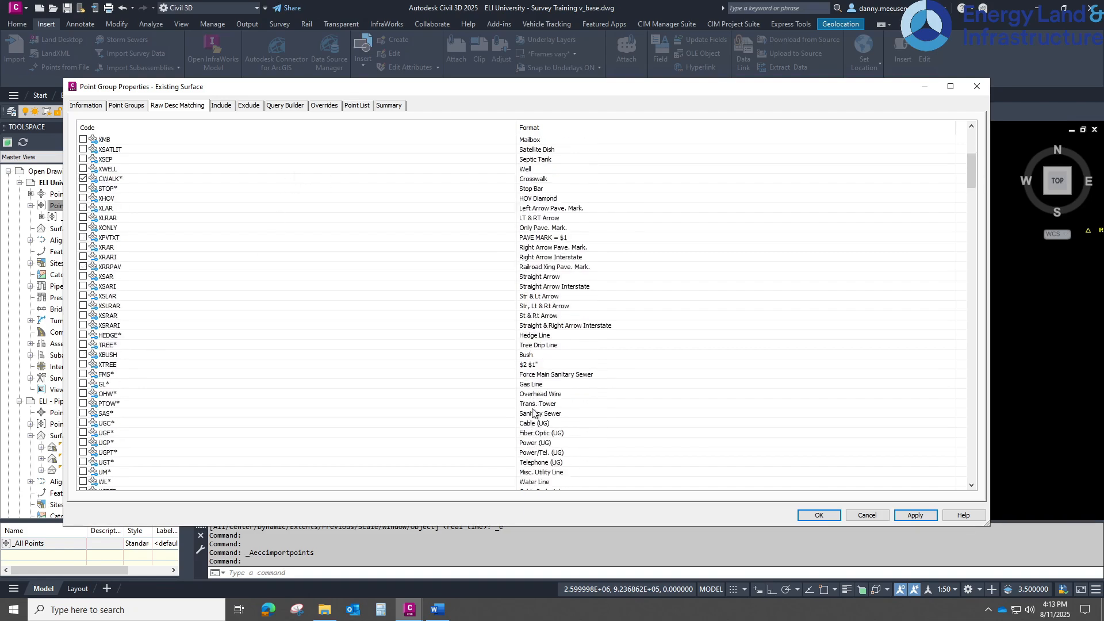
{"action": "scroll", "coordinate": [532, 412], "scroll_direction": "down", "scroll_amount": 1}
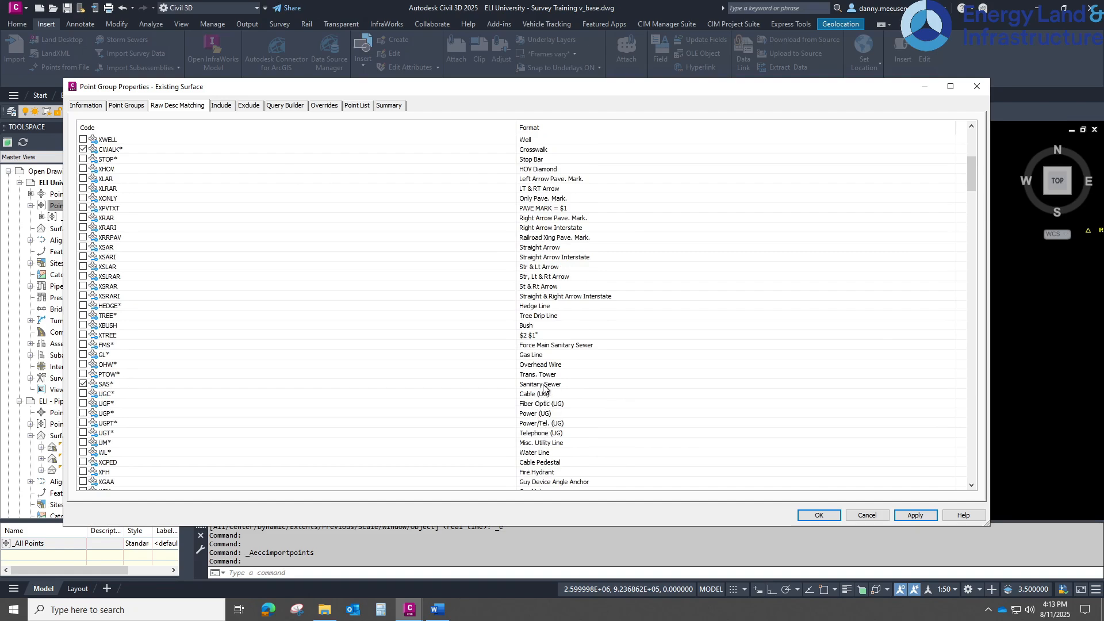
{"action": "scroll", "coordinate": [536, 425], "scroll_direction": "down", "scroll_amount": 8}
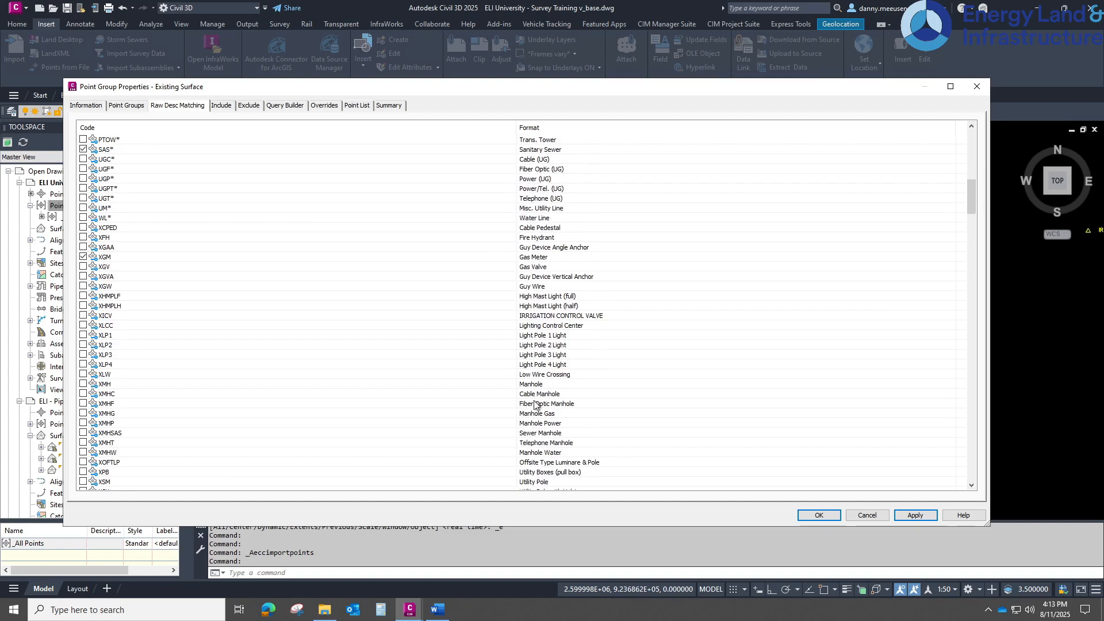
{"action": "left_click", "coordinate": [83, 385]}
{"action": "left_click", "coordinate": [84, 404]}
{"action": "left_click", "coordinate": [83, 414]}
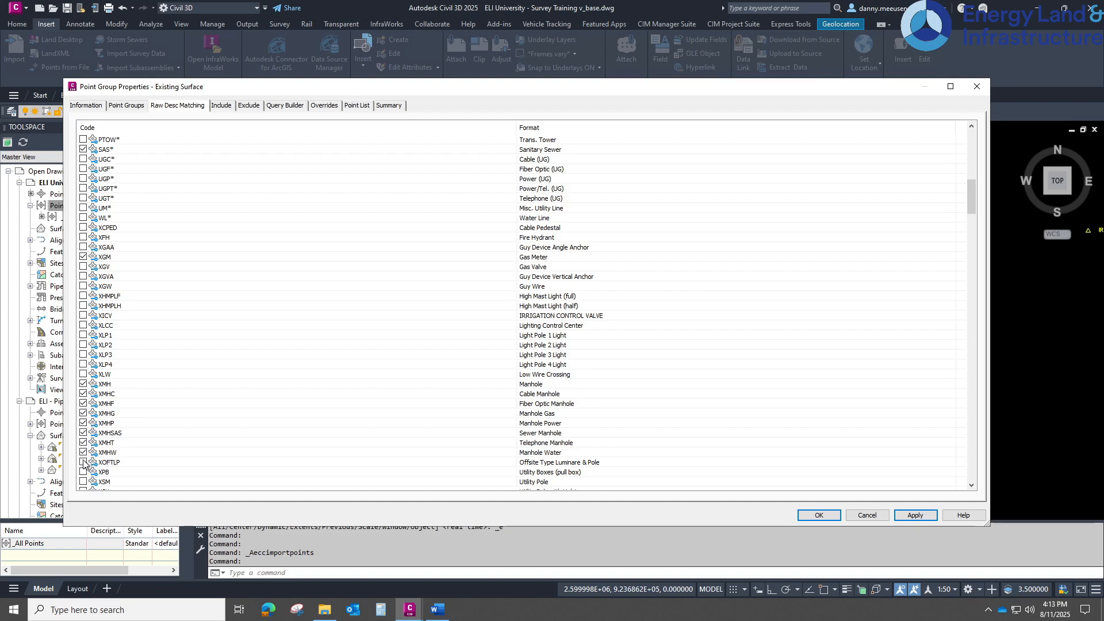
Step: Remove the Sanitary Sewer code SAS* and the Gas Meter code XGM from the selected matching codes
{"action": "scroll", "coordinate": [86, 457], "scroll_direction": "up", "scroll_amount": 5}
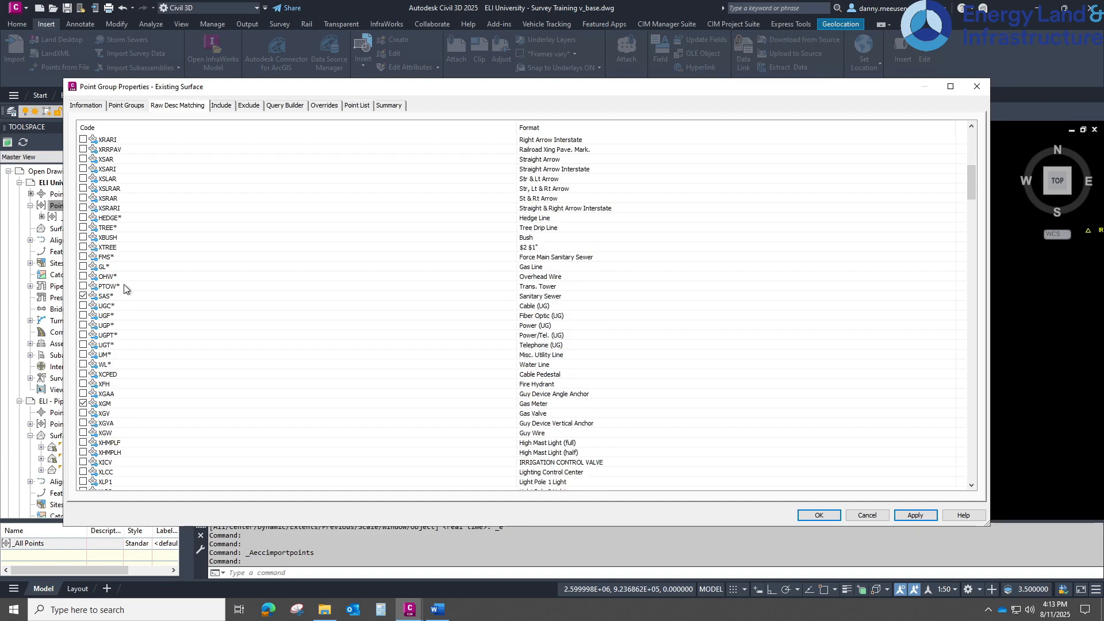
{"action": "left_click", "coordinate": [83, 297]}
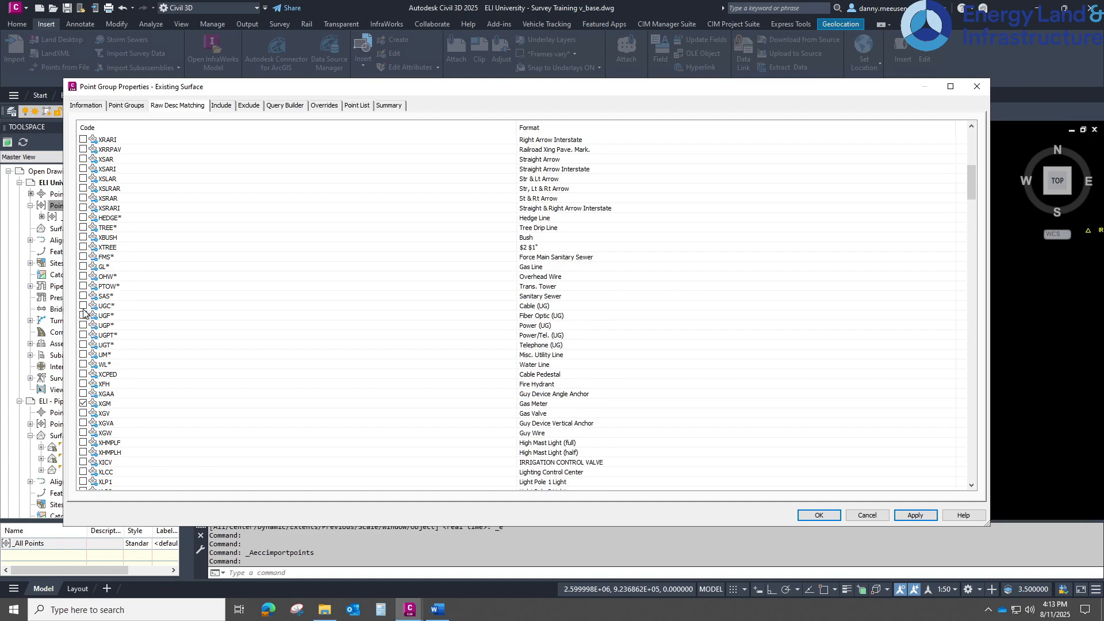
{"action": "scroll", "coordinate": [127, 428], "scroll_direction": "down", "scroll_amount": 6}
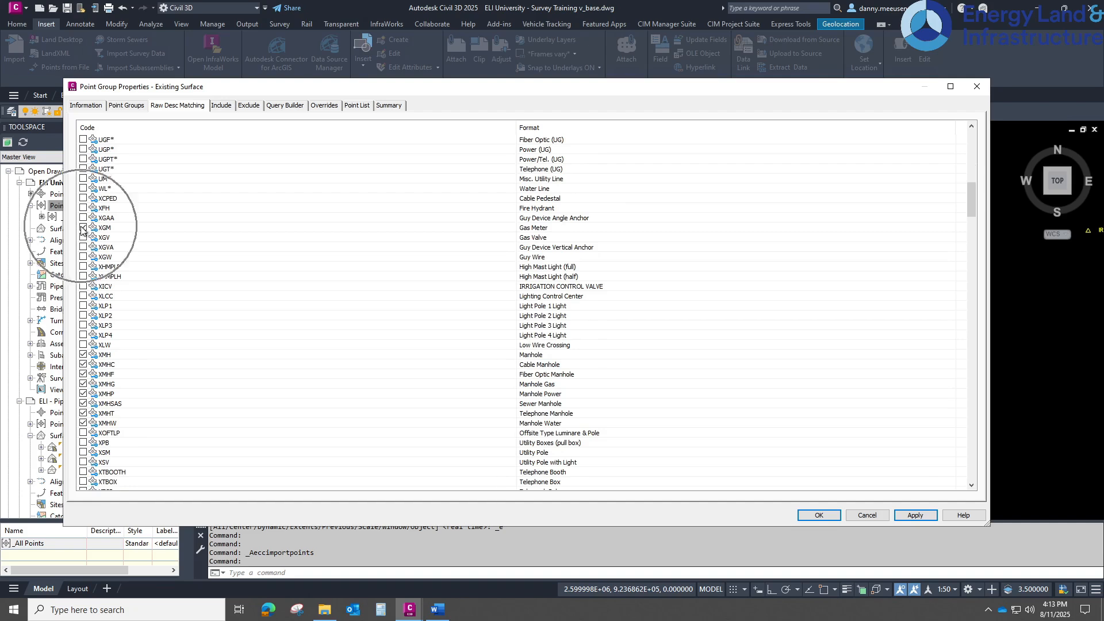
{"action": "scroll", "coordinate": [115, 245], "scroll_direction": "down", "scroll_amount": 1}
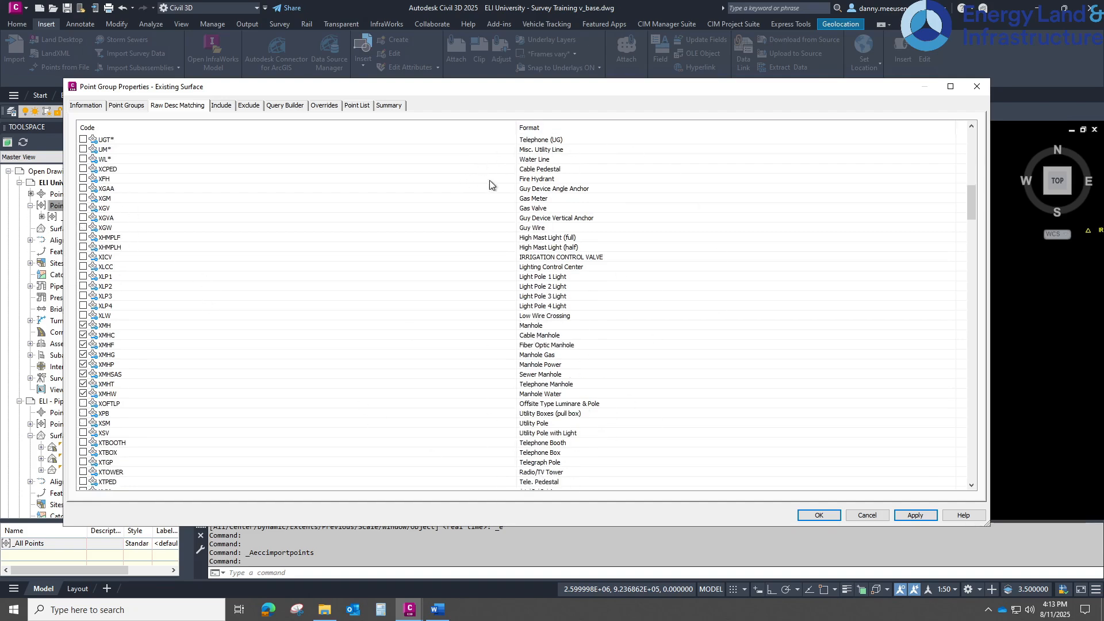
Step: Add the bank, curb, wall, concrete and gravel edge codes BB*, BTC*, BTW*, EC* and EG* to the raw description matching
{"action": "scroll", "coordinate": [403, 374], "scroll_direction": "down", "scroll_amount": 2}
{"action": "scroll", "coordinate": [382, 401], "scroll_direction": "down", "scroll_amount": 4}
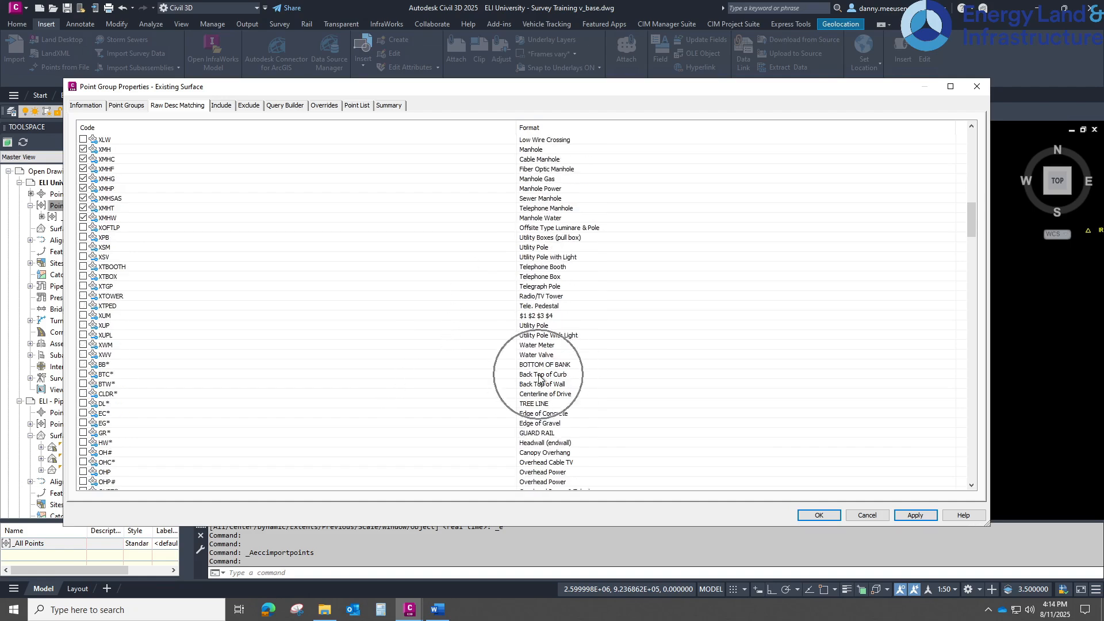
{"action": "left_click", "coordinate": [84, 384]}
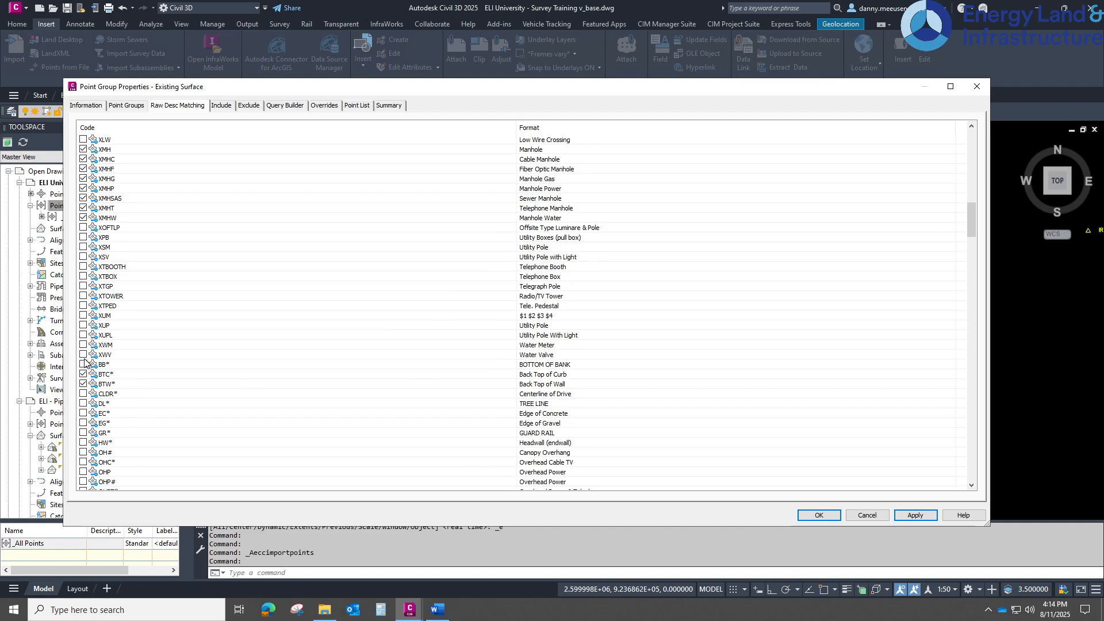
{"action": "left_click", "coordinate": [84, 423]}
{"action": "scroll", "coordinate": [279, 169], "scroll_direction": "up", "scroll_amount": 15}
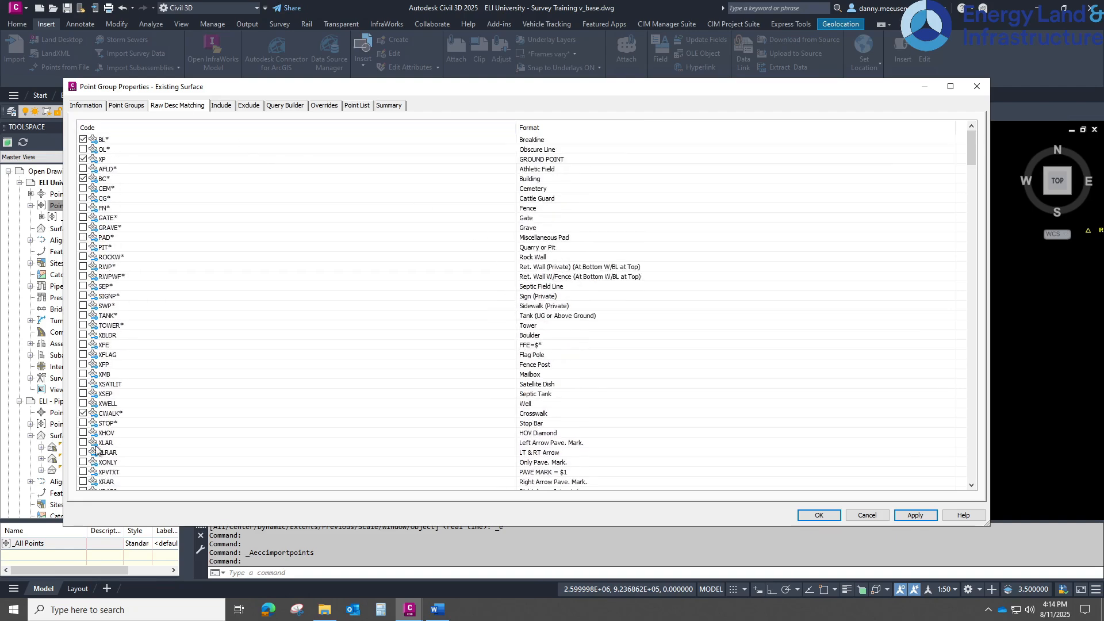
Step: Compare the point list and the selected matching codes with the group's raw description include filter
{"action": "left_click", "coordinate": [99, 556]}
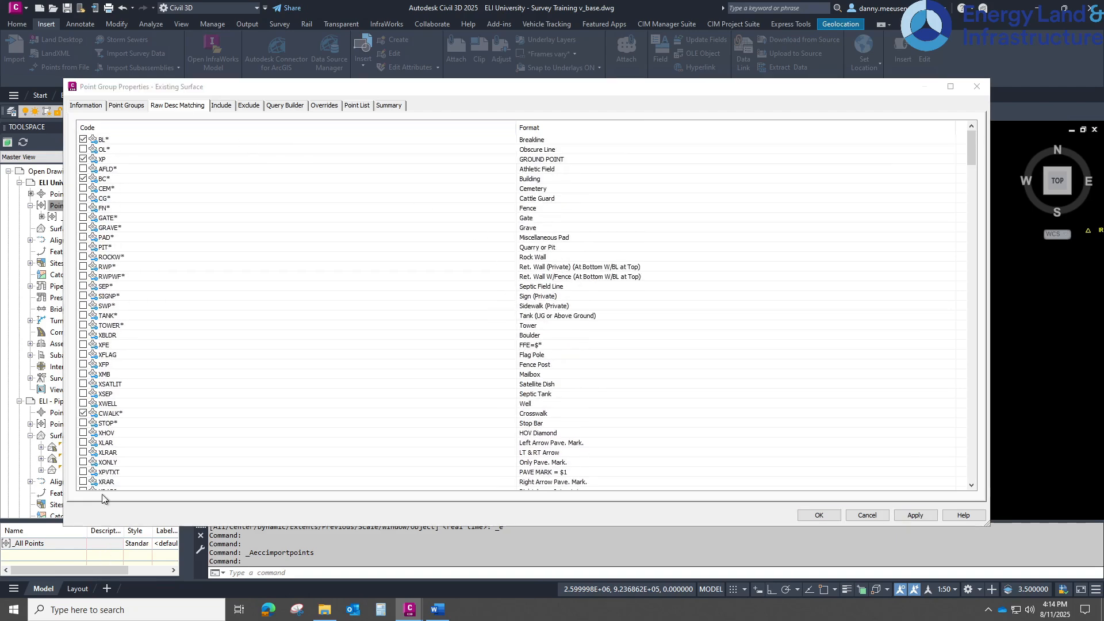
{"action": "left_click", "coordinate": [361, 107]}
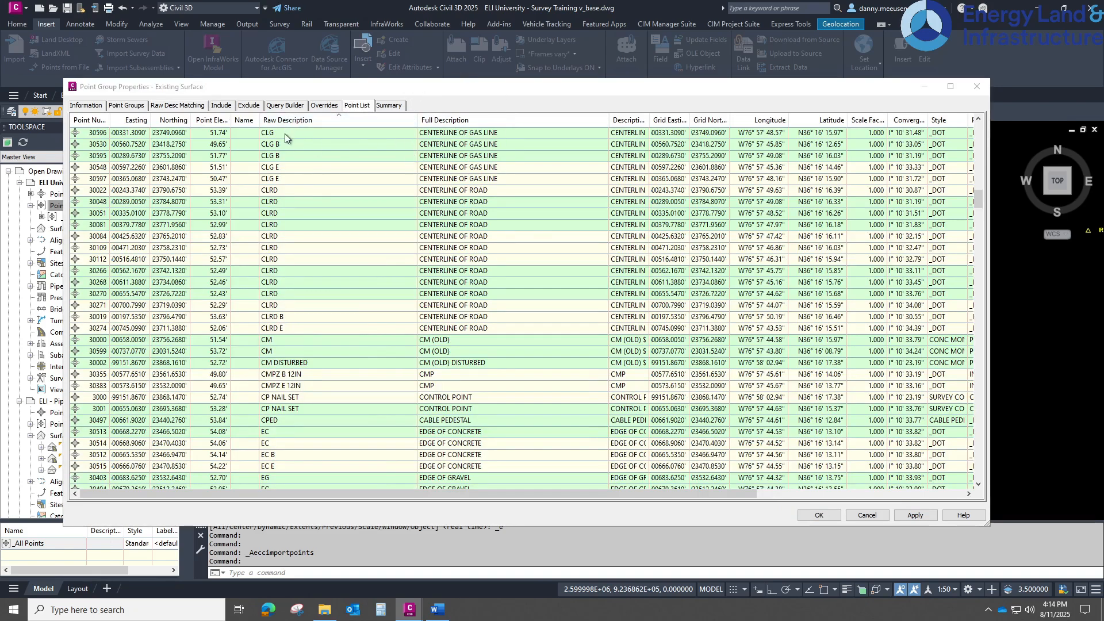
{"action": "key", "text": "ctrl"}
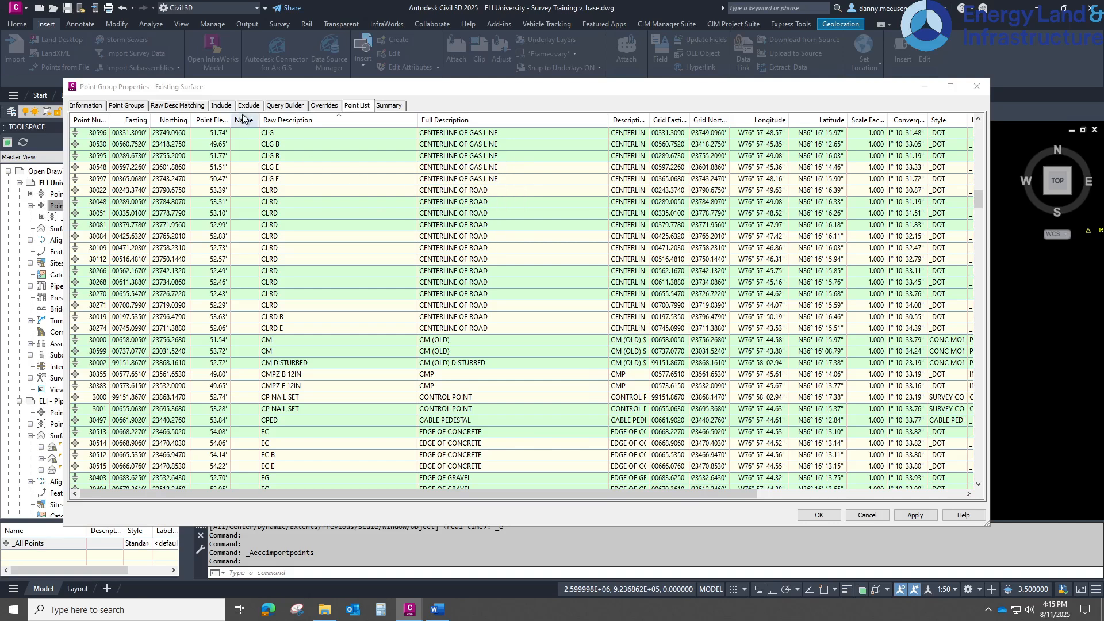
{"action": "left_click", "coordinate": [221, 105]}
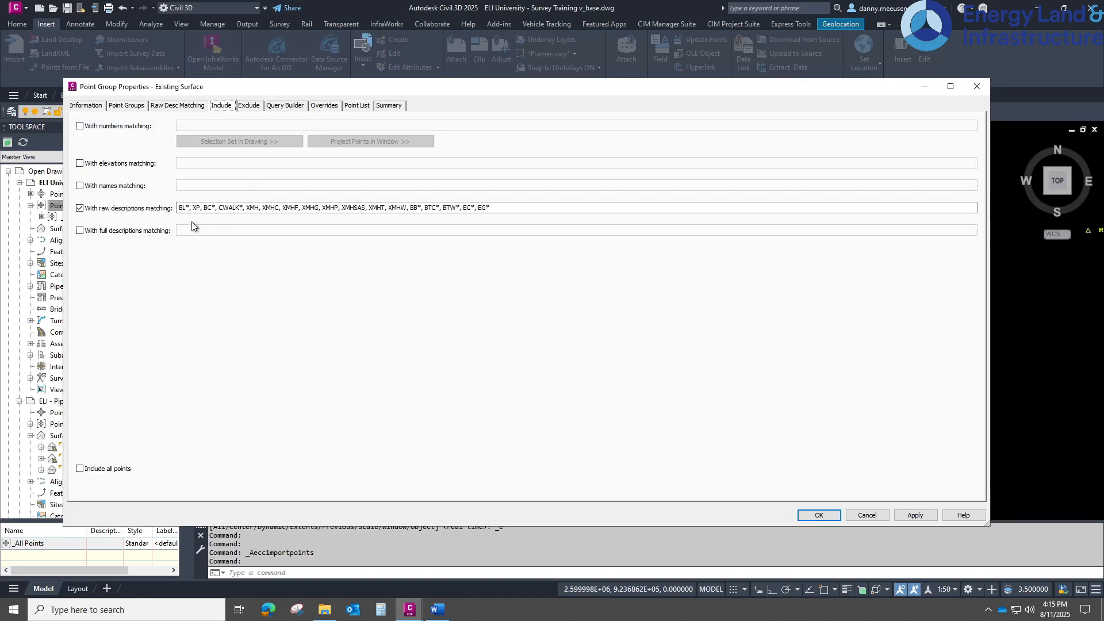
{"action": "left_click", "coordinate": [178, 106]}
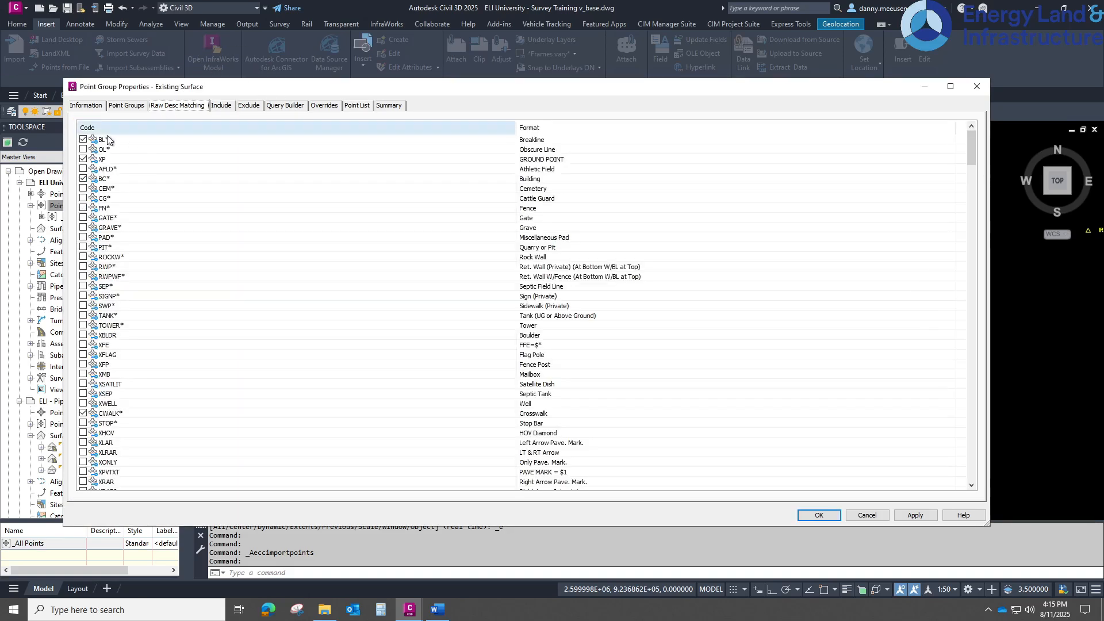
{"action": "left_click", "coordinate": [229, 108]}
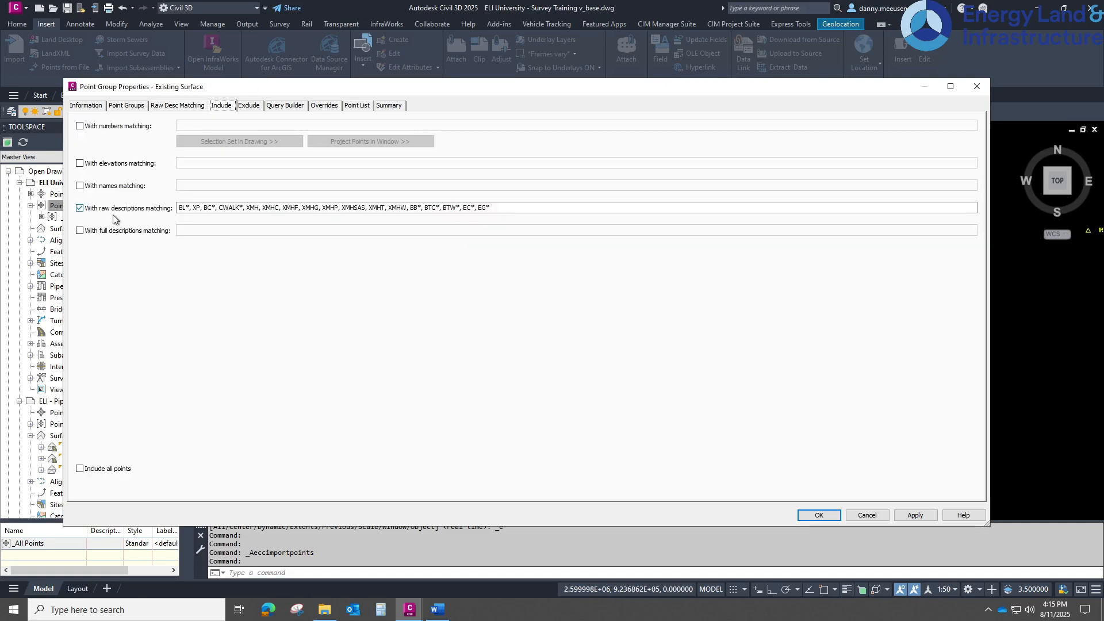
Step: Enable including points by full description and enter CENTERLINE OF ROAD as the first match
{"action": "left_click", "coordinate": [220, 107]}
{"action": "left_click", "coordinate": [96, 230]}
{"action": "left_click", "coordinate": [185, 230]}
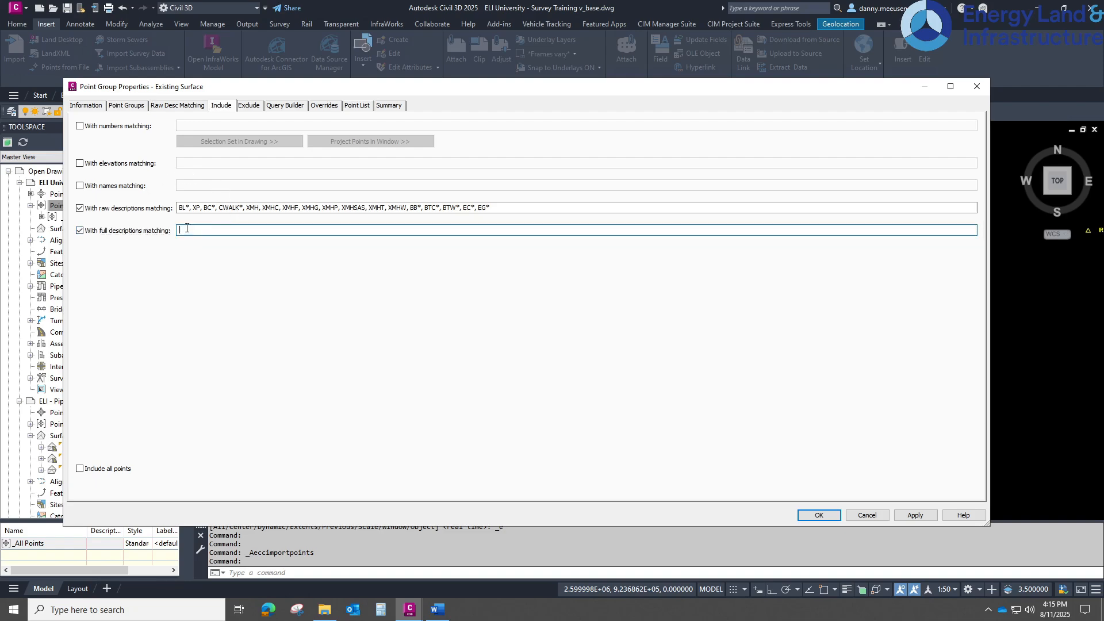
{"action": "left_click", "coordinate": [362, 107]}
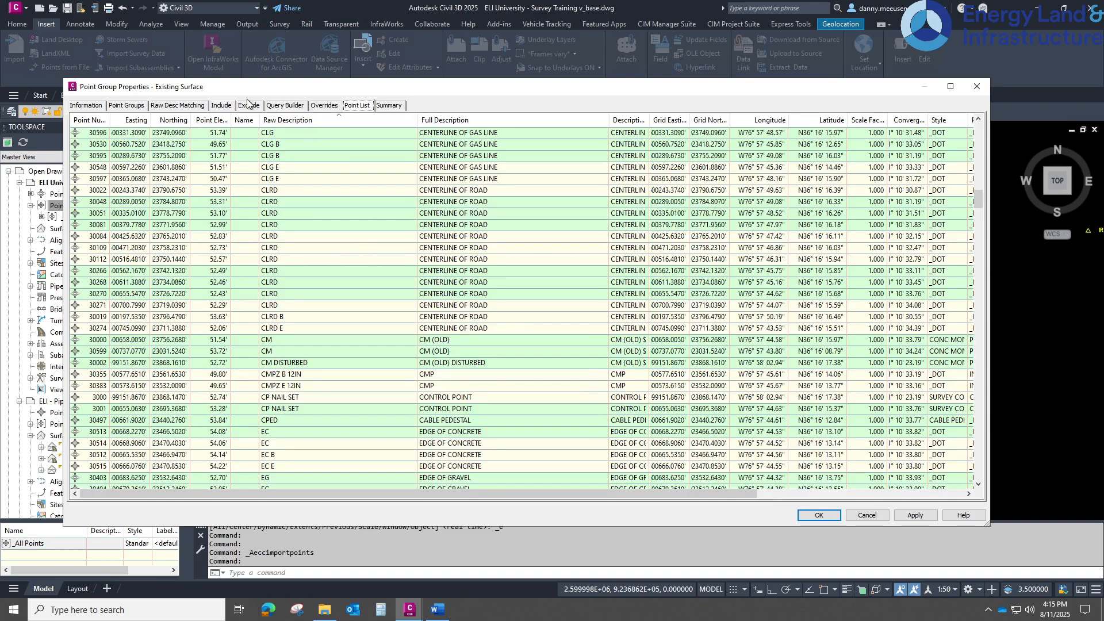
{"action": "left_click", "coordinate": [221, 106]}
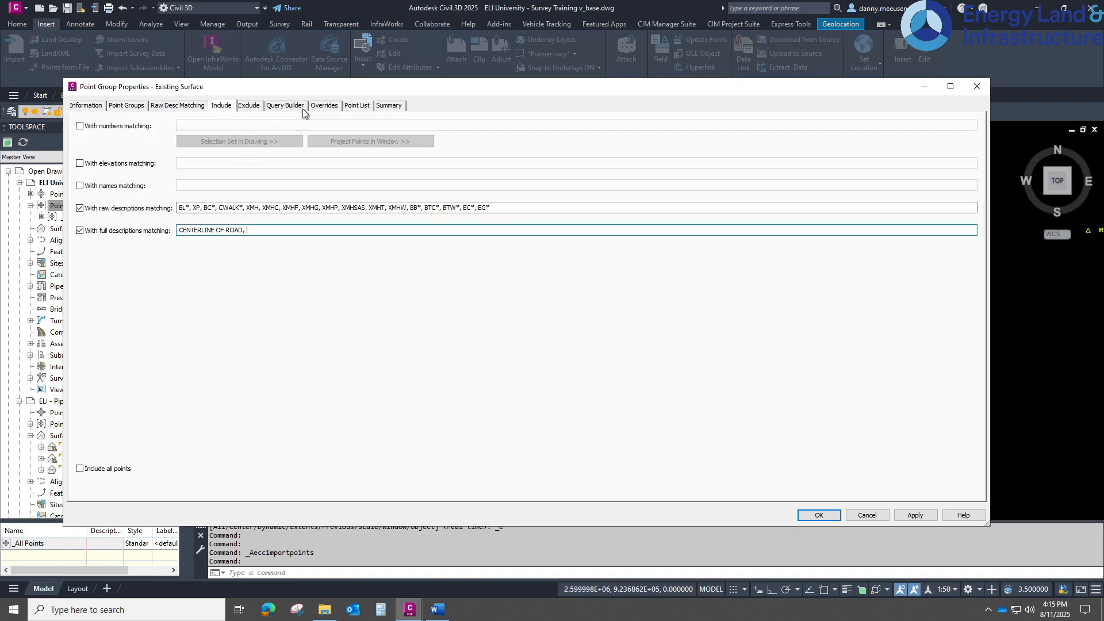
Step: Add EDGE OF CONCRETE and EDGE OF GRAVEL to the full description include filter, taking the wording from the point list
{"action": "left_click", "coordinate": [355, 107]}
{"action": "scroll", "coordinate": [524, 289], "scroll_direction": "down", "scroll_amount": 3}
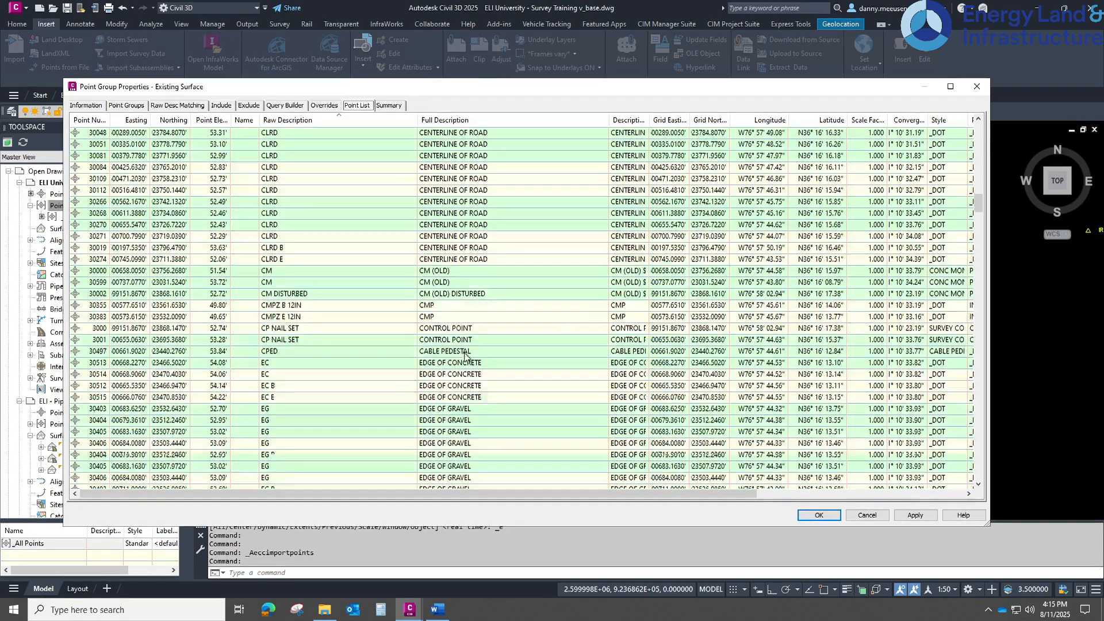
{"action": "left_click", "coordinate": [221, 106]}
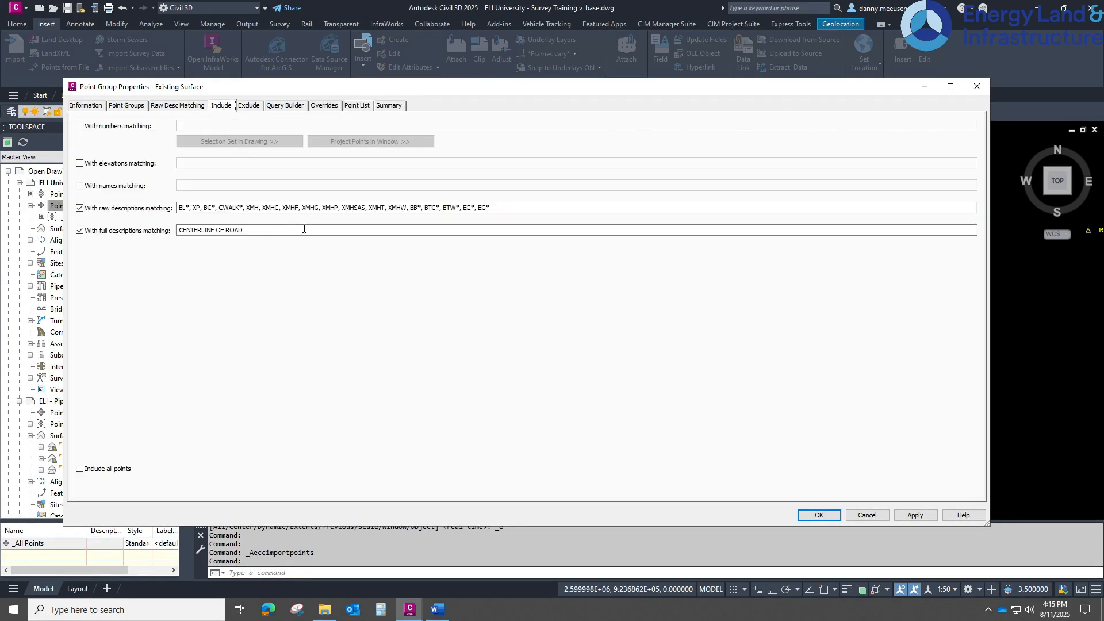
{"action": "left_click", "coordinate": [357, 106]}
{"action": "left_click", "coordinate": [221, 105]}
{"action": "type", "text": "EDGE OF GRAVEL,"}
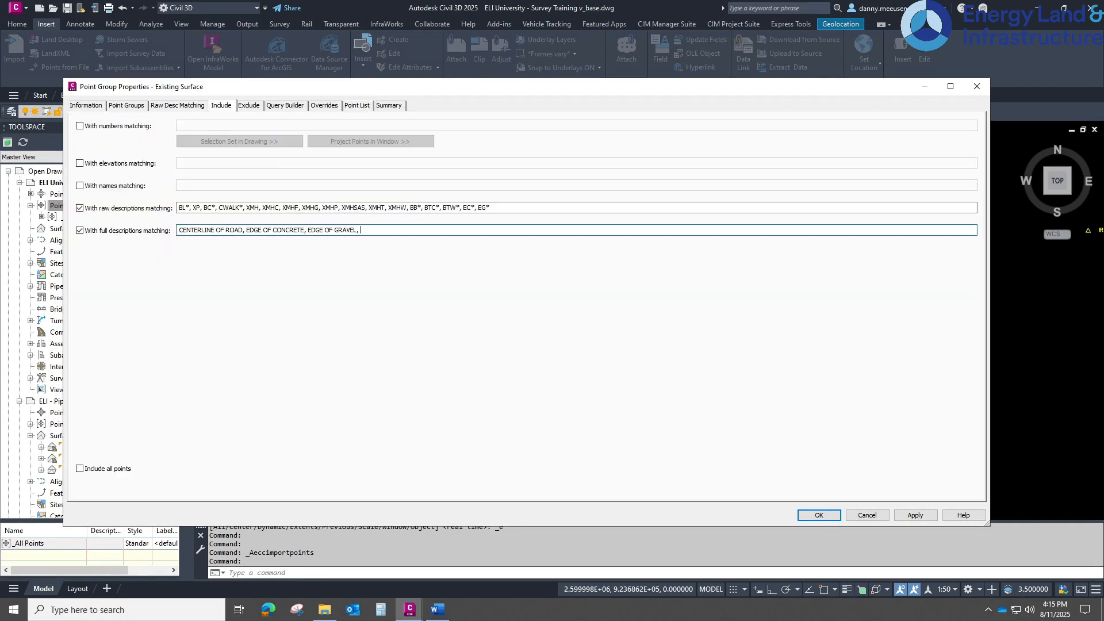
Step: Add EDGE OF PAVEMENT to the full description include filter and apply the point group changes
{"action": "left_click", "coordinate": [366, 104]}
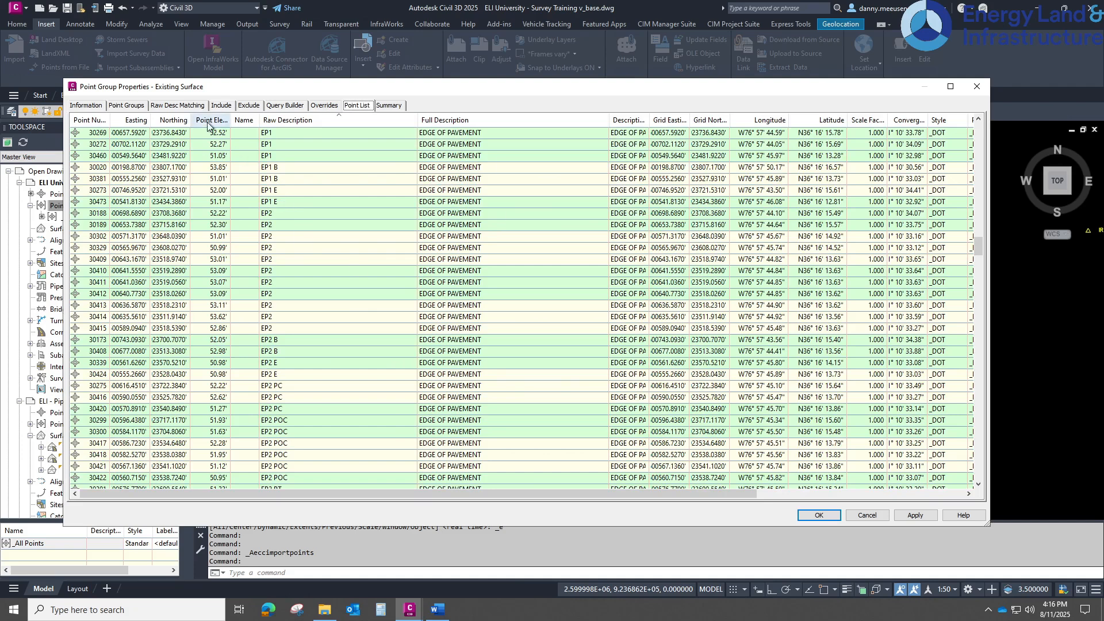
{"action": "left_click", "coordinate": [222, 106]}
{"action": "type", "text": "EDGE OF PAVEMENT"}
{"action": "left_click", "coordinate": [920, 516]}
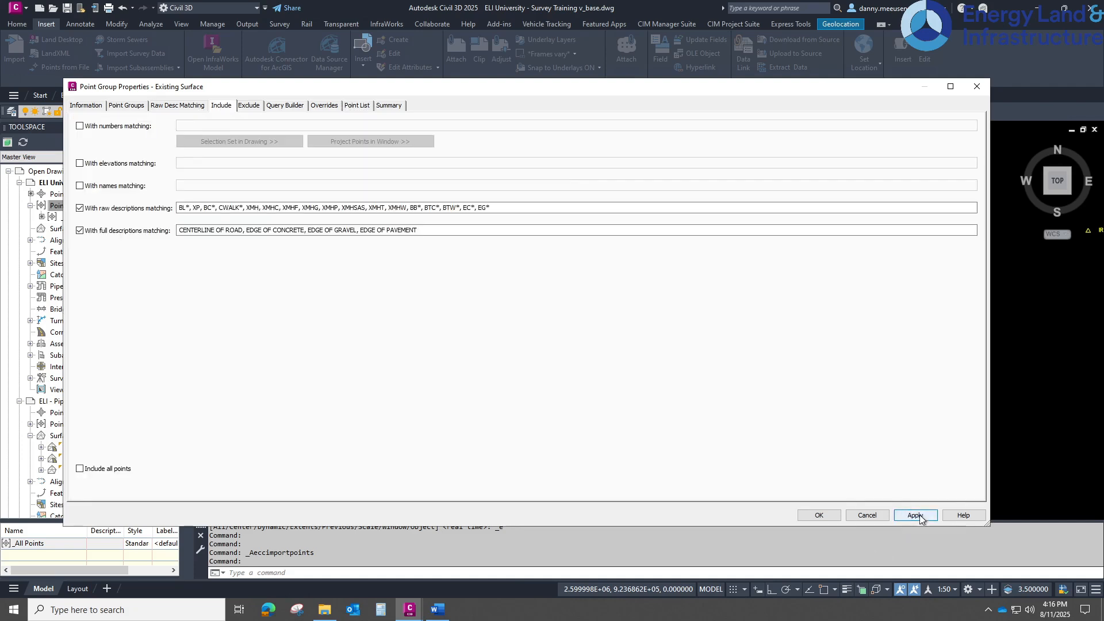
{"action": "left_click", "coordinate": [920, 516]}
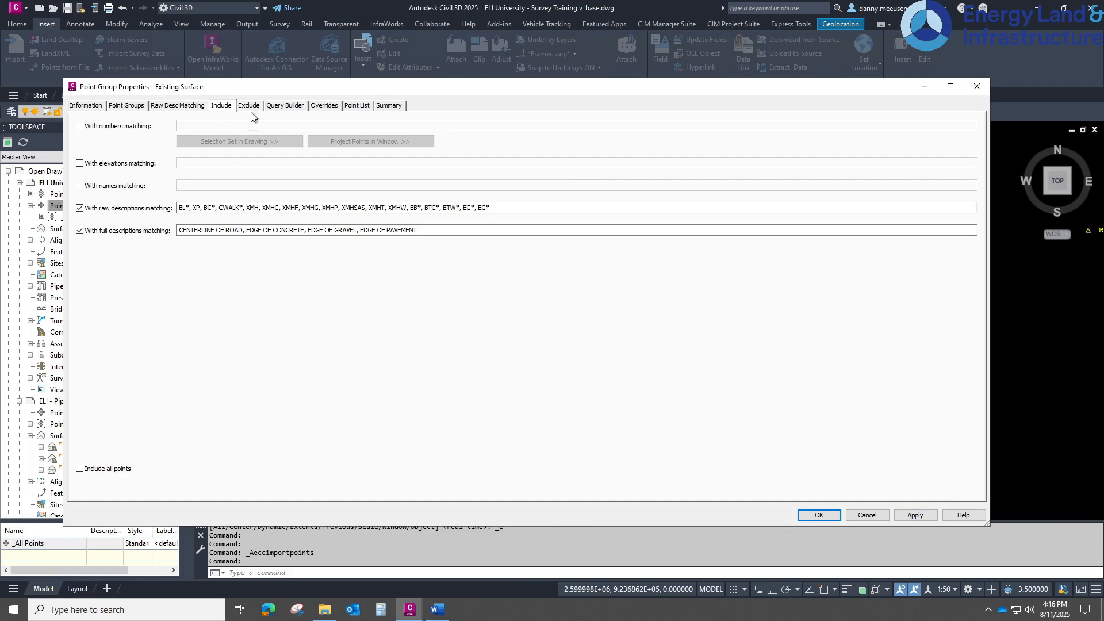
Step: Deselect the _All Points group as a source for Existing Surface and review the include filters and point list
{"action": "left_click", "coordinate": [124, 106]}
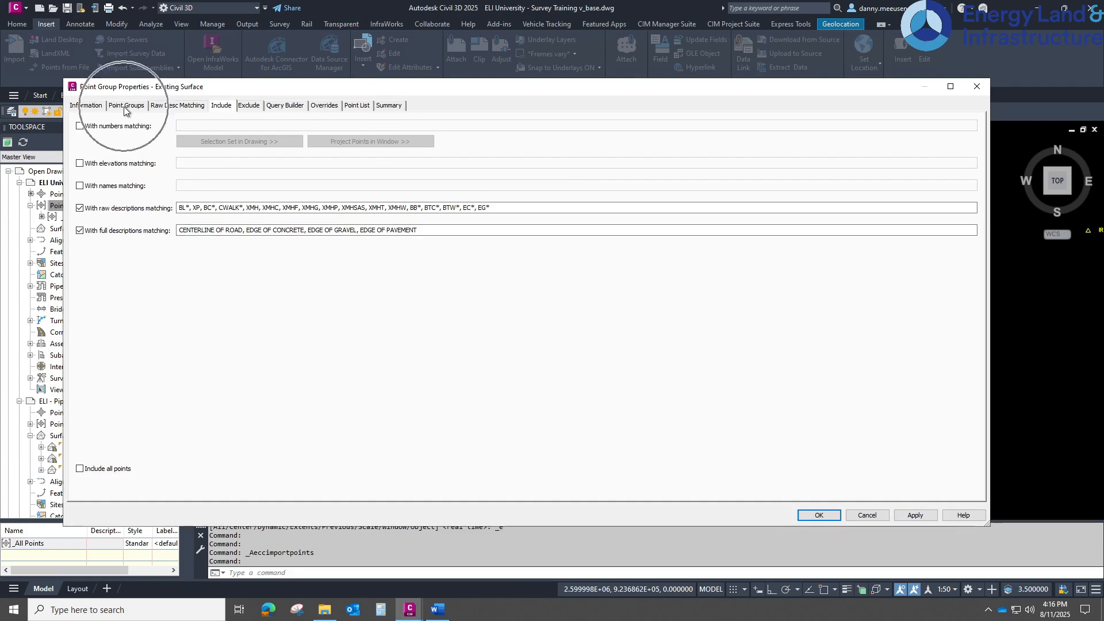
{"action": "left_click", "coordinate": [84, 140]}
{"action": "left_click", "coordinate": [83, 139]}
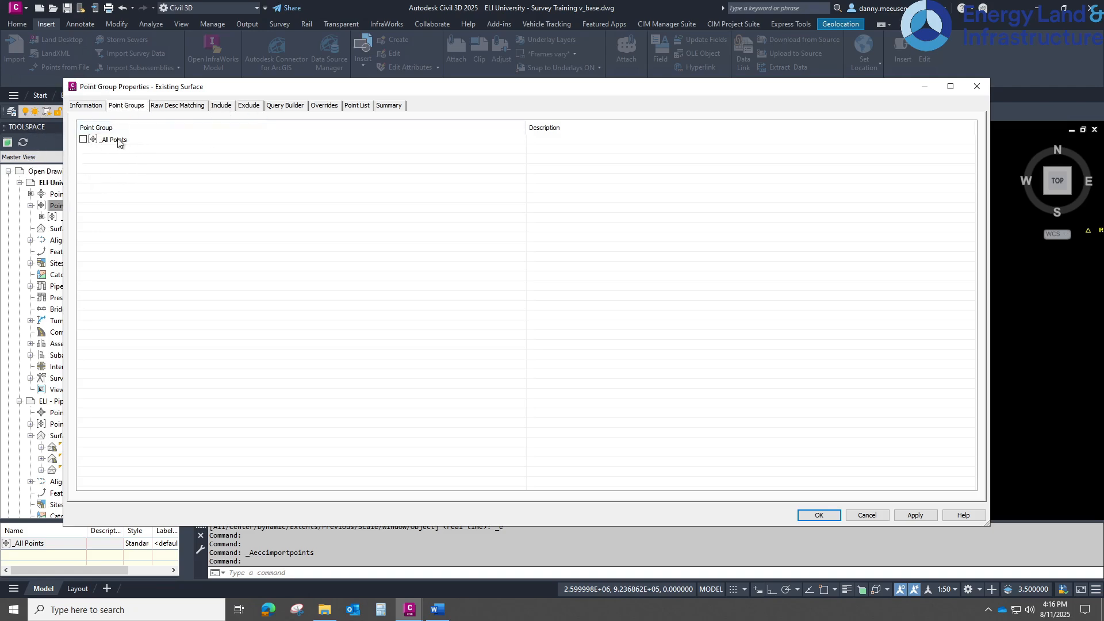
{"action": "key", "text": "ctrl"}
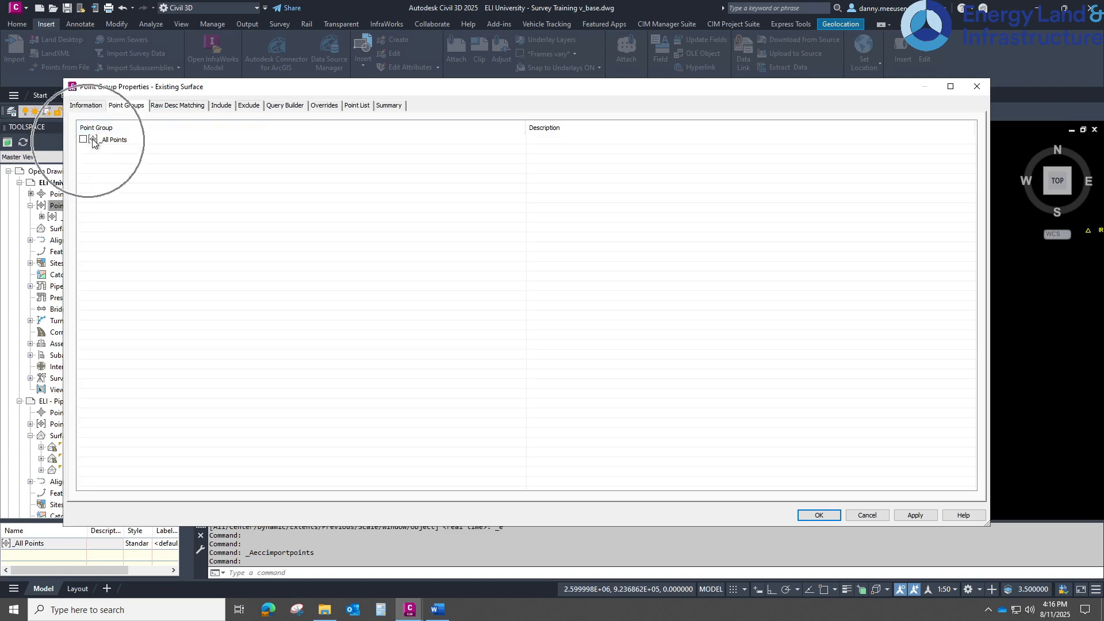
{"action": "left_click", "coordinate": [222, 106]}
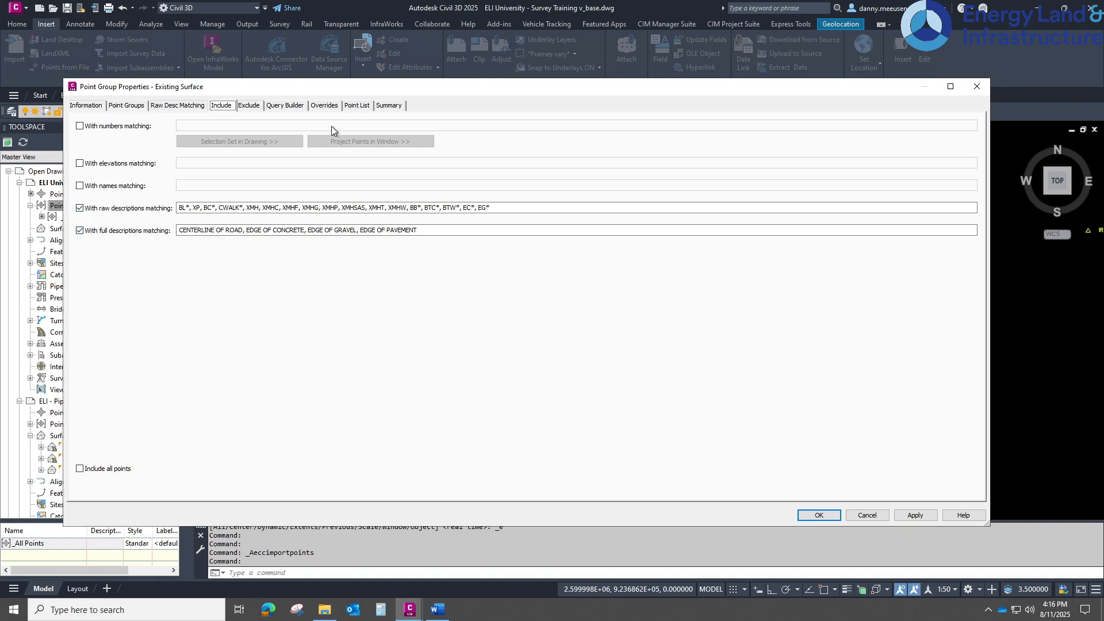
{"action": "left_click", "coordinate": [360, 105]}
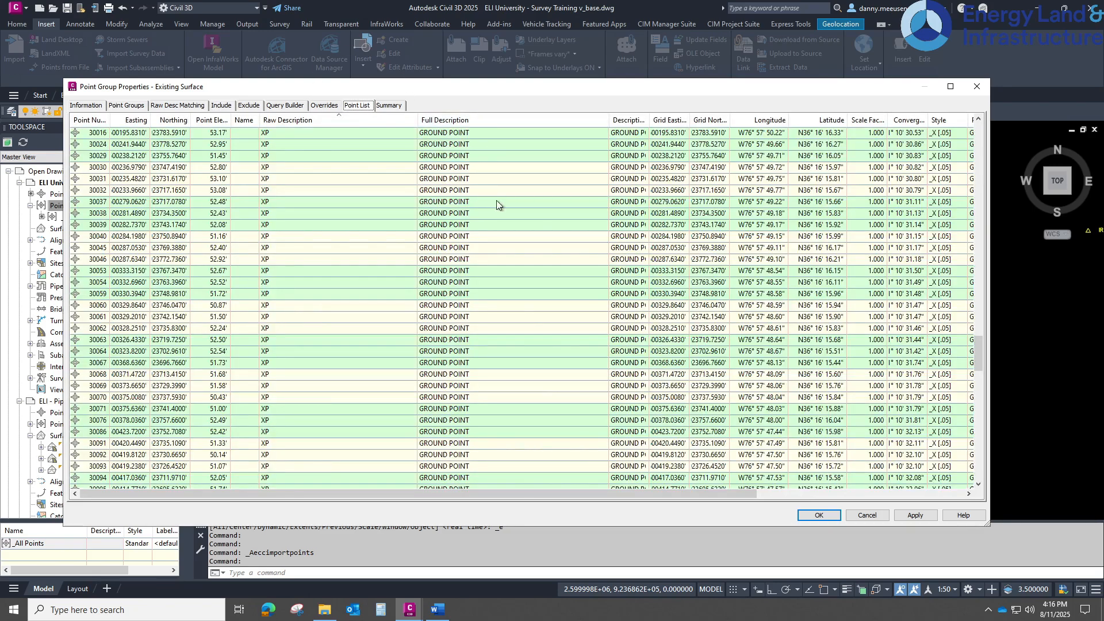
Step: Check the raw and full descriptions in the Existing Surface point list, then apply and accept the point group properties
{"action": "scroll", "coordinate": [506, 219], "scroll_direction": "up", "scroll_amount": 10}
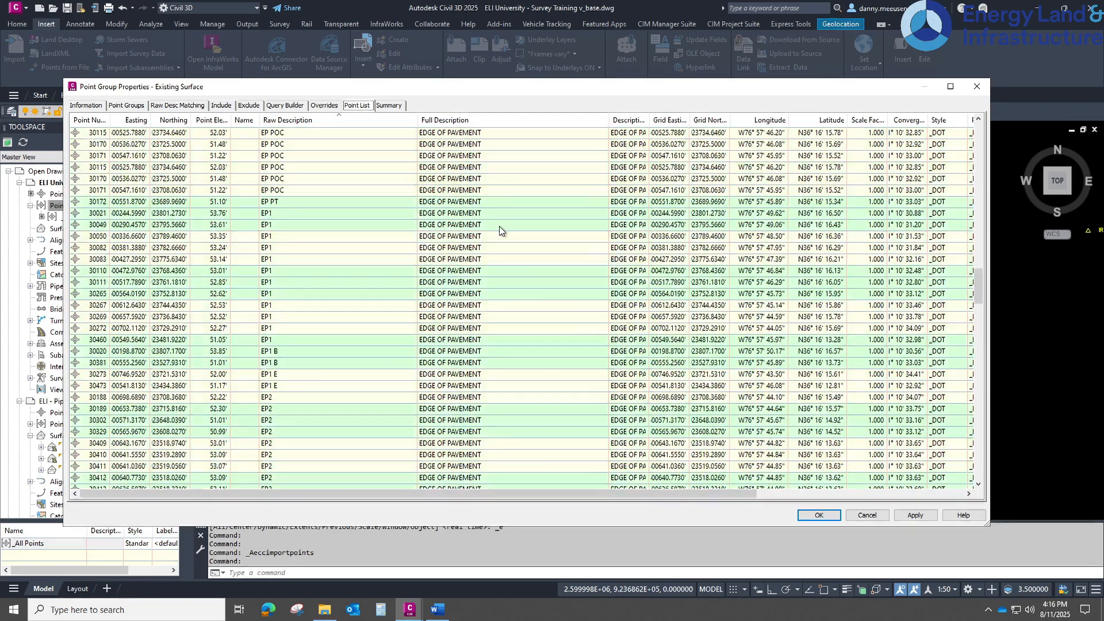
{"action": "scroll", "coordinate": [489, 230], "scroll_direction": "up", "scroll_amount": 10}
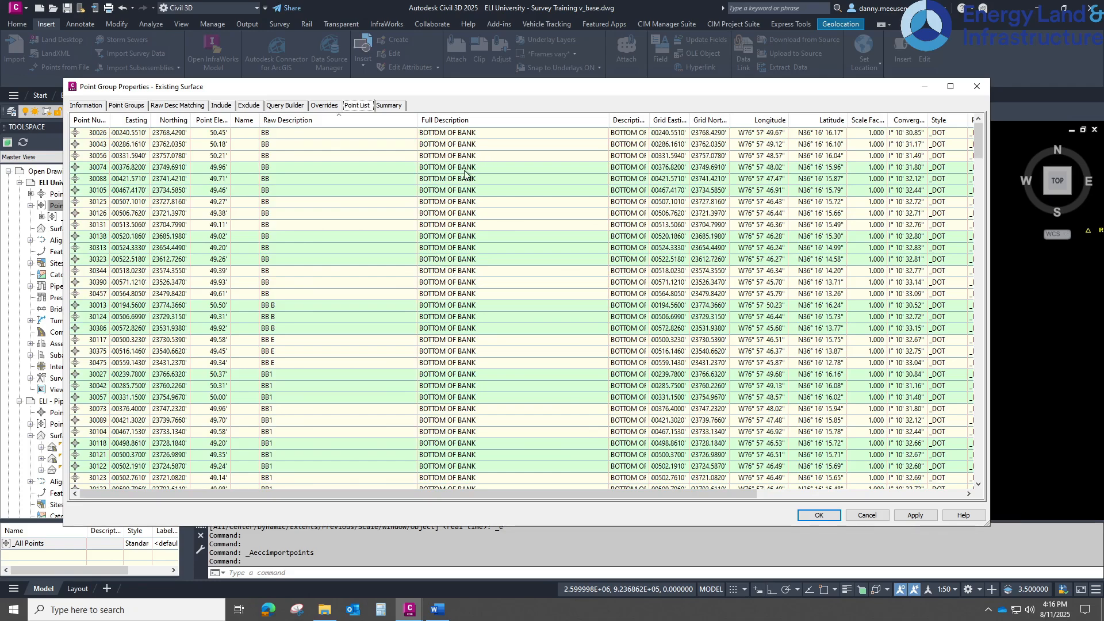
{"action": "scroll", "coordinate": [469, 218], "scroll_direction": "down", "scroll_amount": 15}
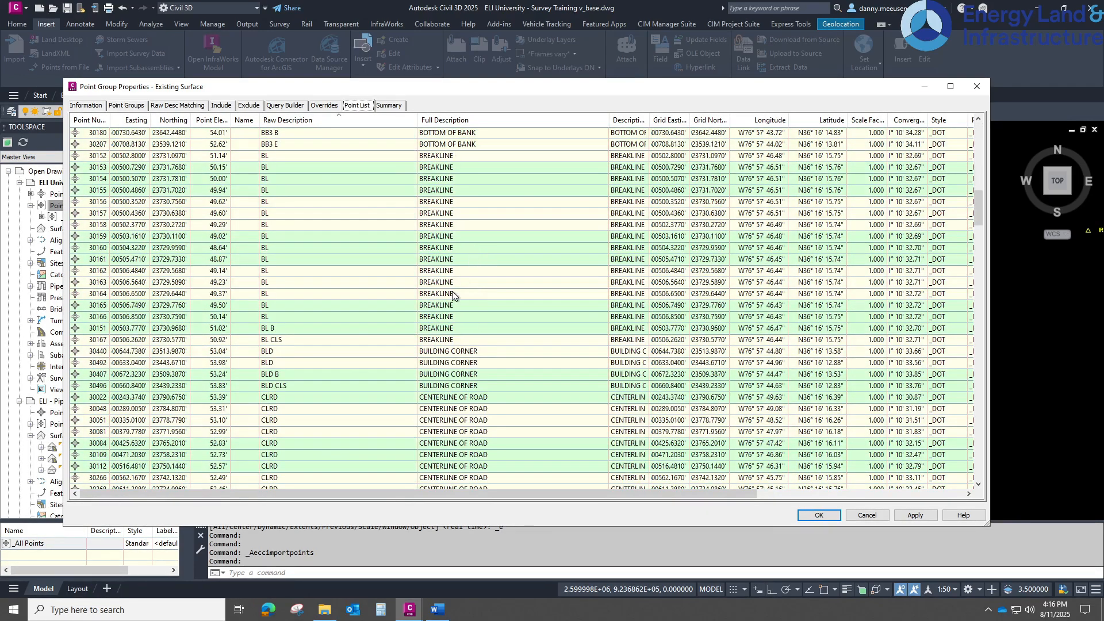
{"action": "scroll", "coordinate": [463, 391], "scroll_direction": "down", "scroll_amount": 8}
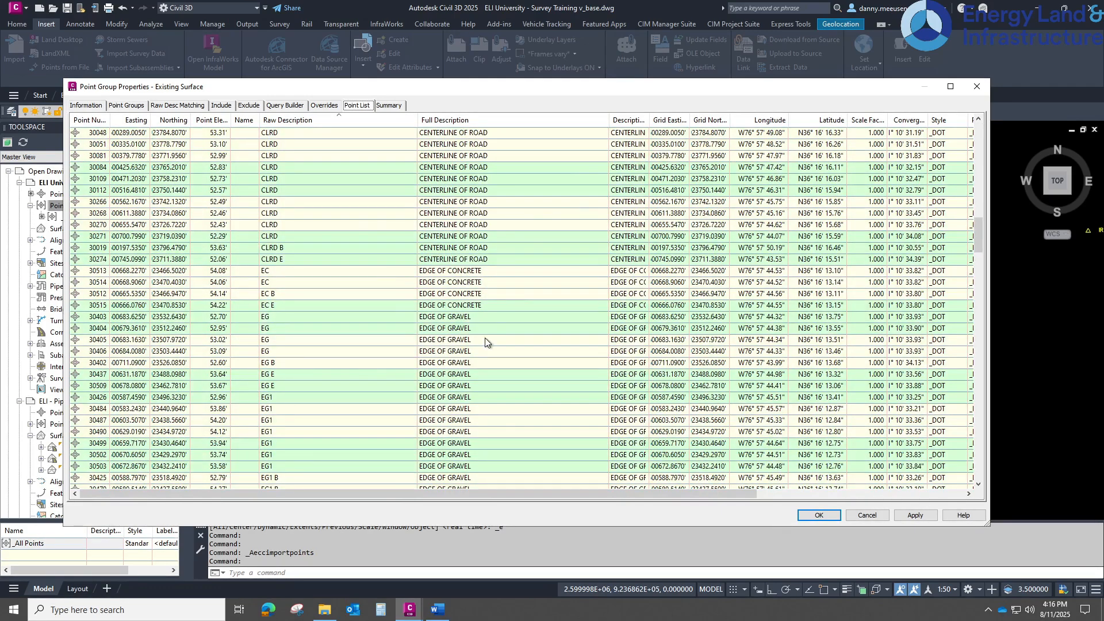
{"action": "scroll", "coordinate": [475, 322], "scroll_direction": "down", "scroll_amount": 5}
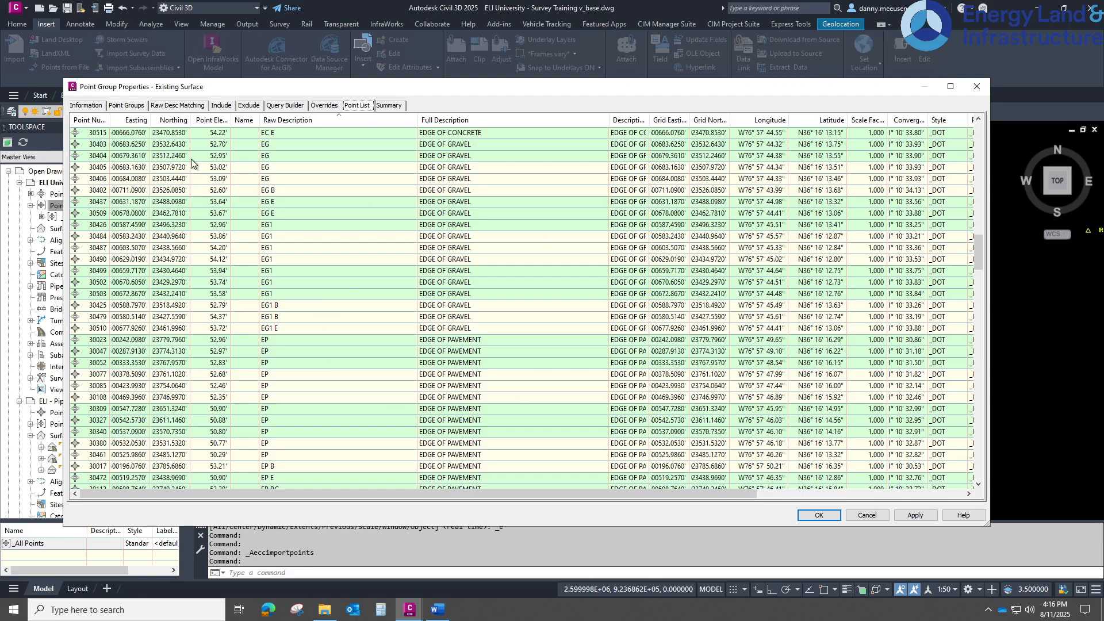
{"action": "left_click", "coordinate": [918, 510]}
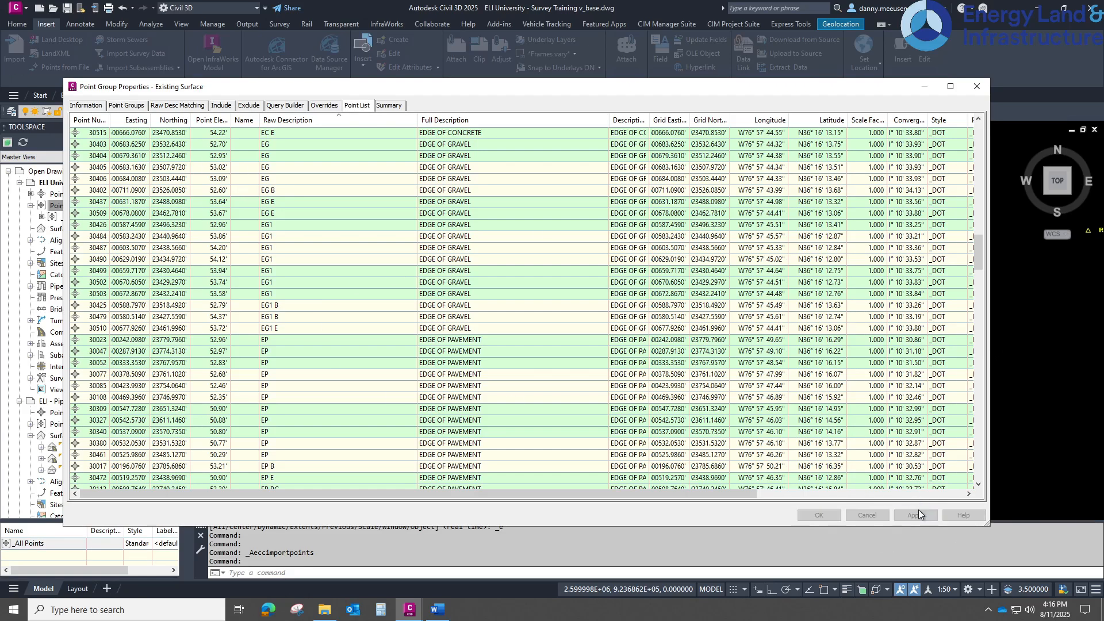
{"action": "left_click", "coordinate": [818, 514]}
{"action": "middle_click_drag", "start_coordinate": [786, 296], "coordinate": [761, 272]}
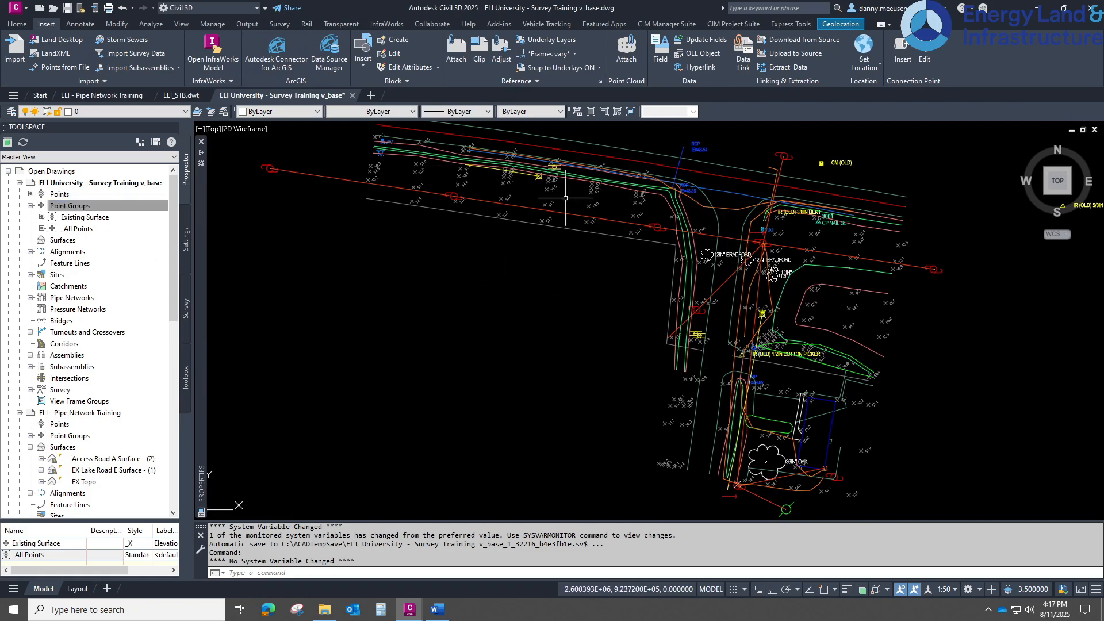
Step: Create a TIN surface named EX SURVEY in the Survey Training drawing with the (ELI EX) Contours (1-5) style
{"action": "left_click", "coordinate": [89, 218]}
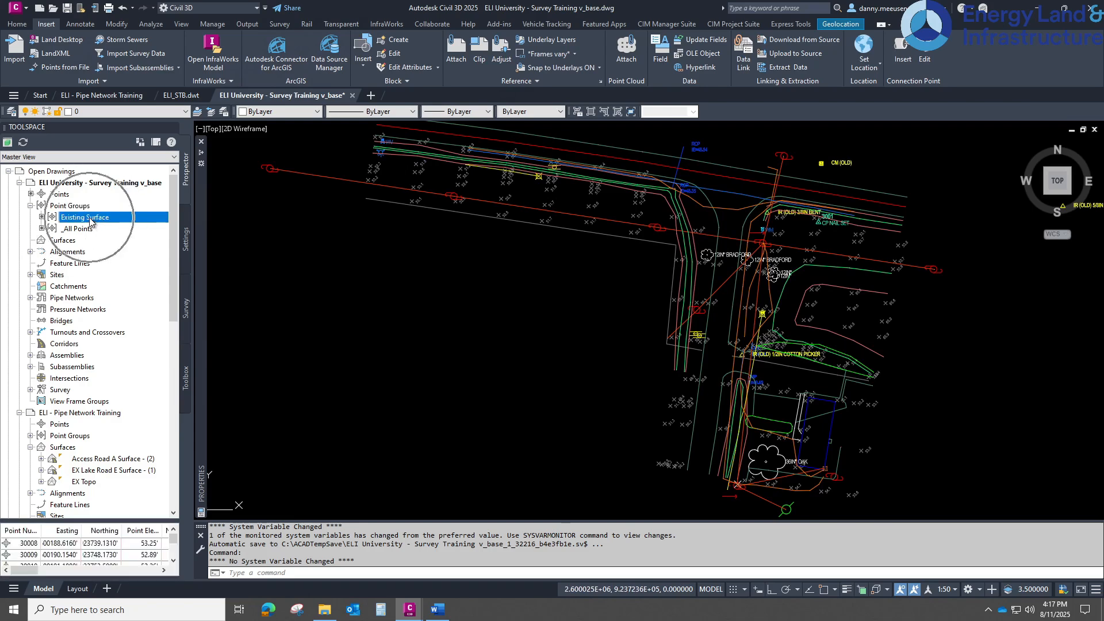
{"action": "right_click", "coordinate": [65, 242]}
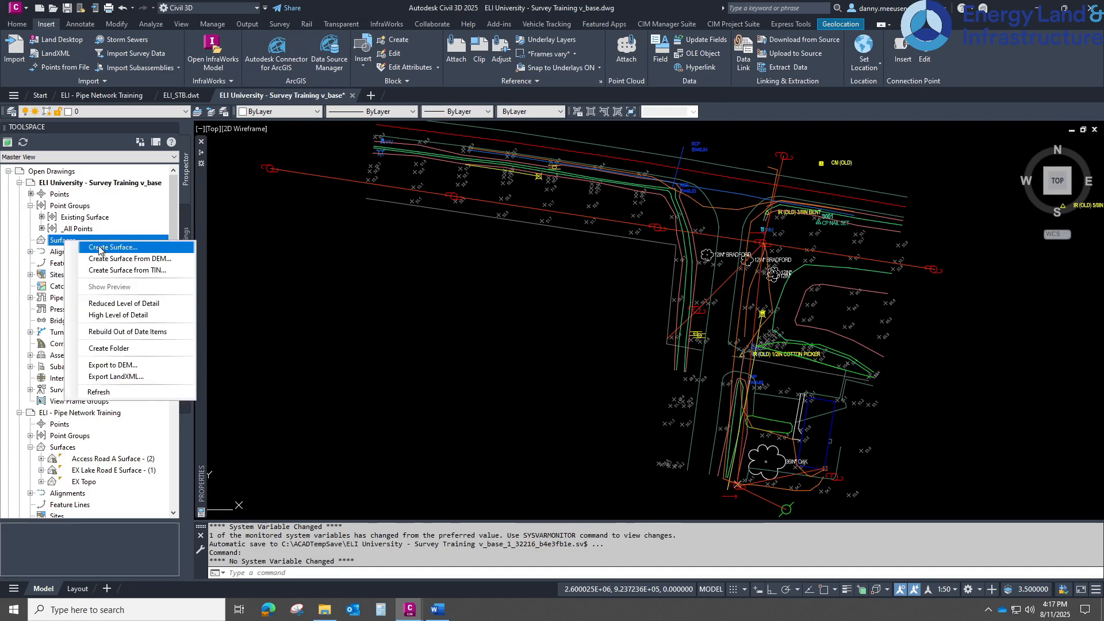
{"action": "left_click", "coordinate": [112, 247]}
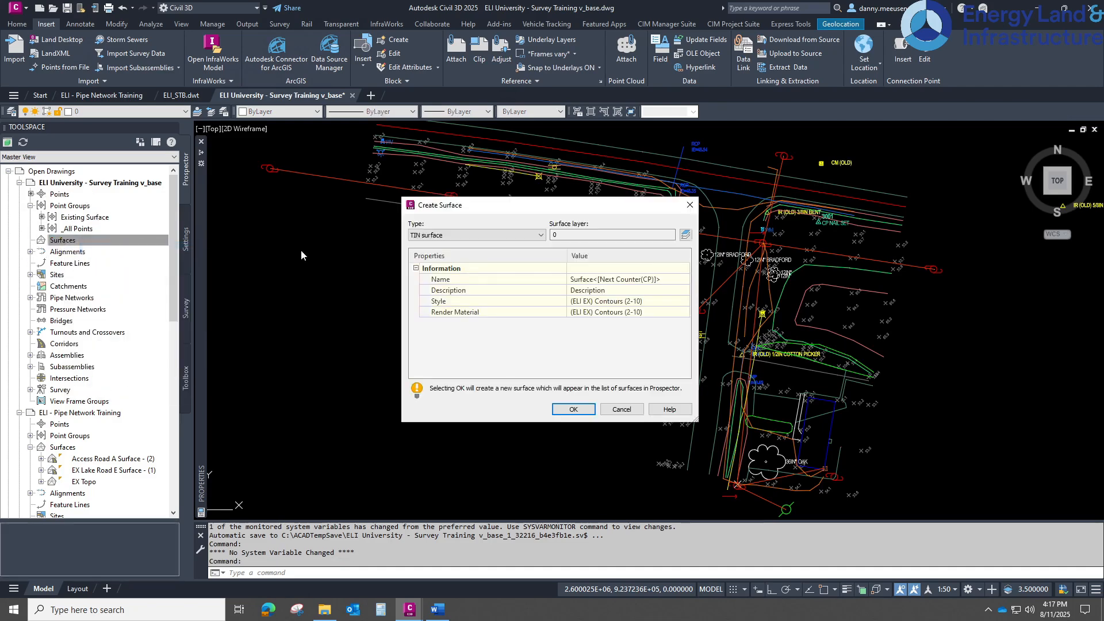
{"action": "left_click", "coordinate": [670, 279]}
{"action": "type", "text": "e"}
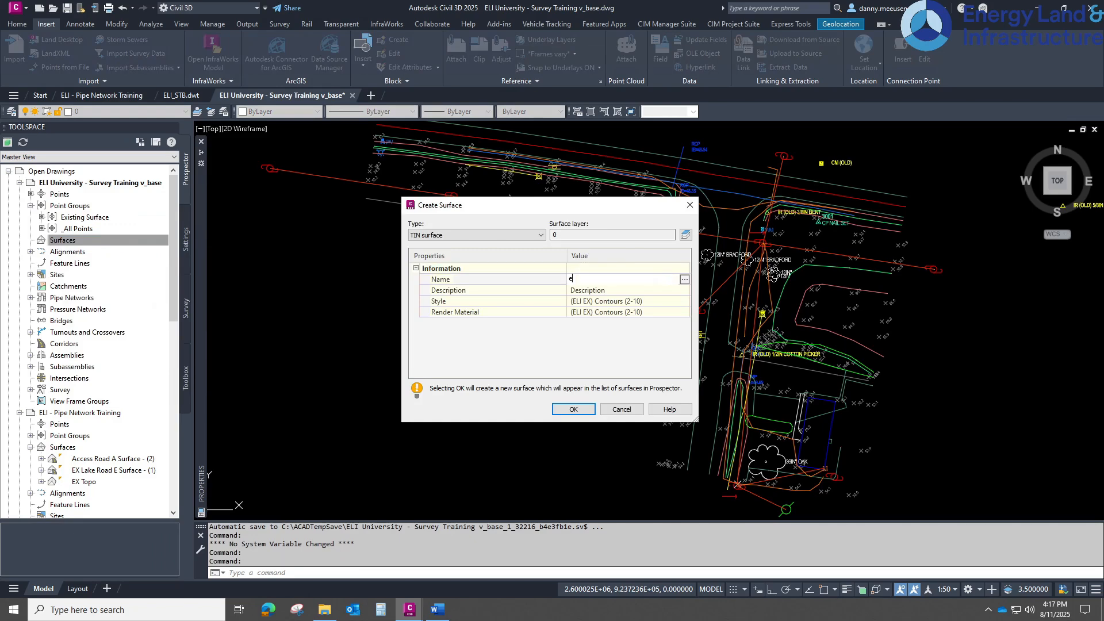
{"action": "left_click", "coordinate": [668, 302]}
{"action": "left_click", "coordinate": [683, 301]}
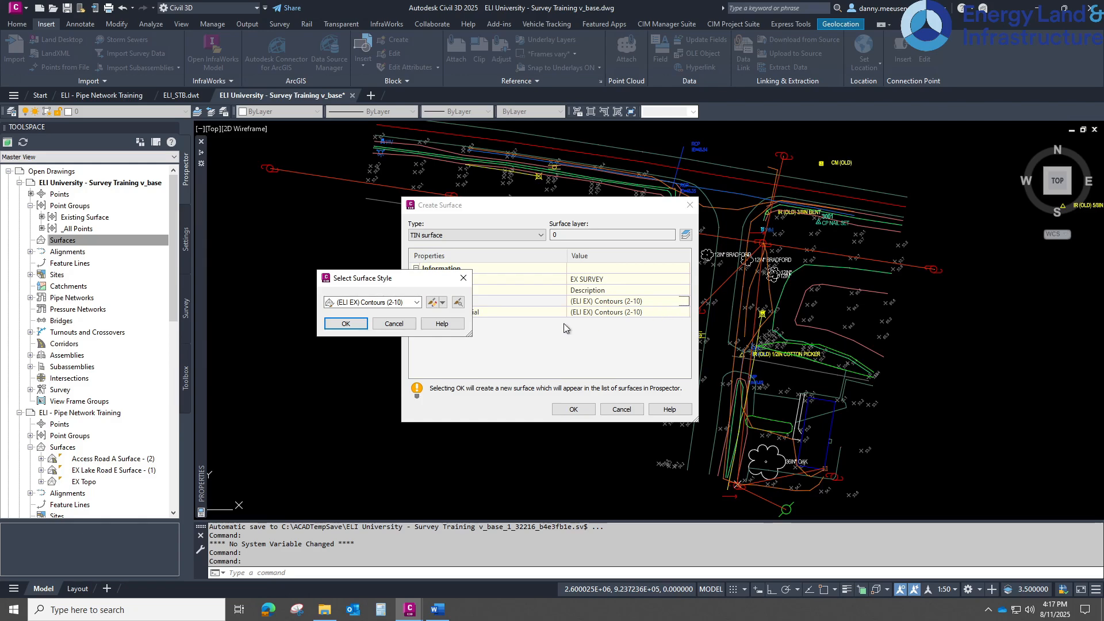
{"action": "left_click", "coordinate": [422, 302]}
{"action": "left_click", "coordinate": [397, 314]}
{"action": "left_click", "coordinate": [351, 323]}
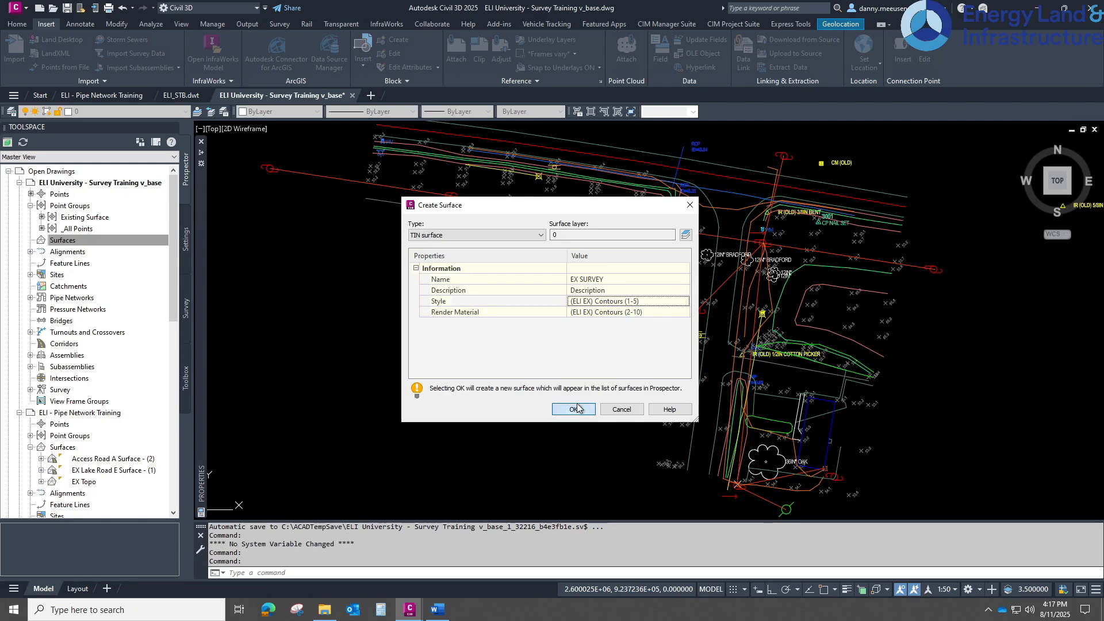
{"action": "left_click", "coordinate": [573, 409]}
Step: Add the Existing Surface point group to the EX SURVEY surface definition
{"action": "left_click", "coordinate": [33, 246]}
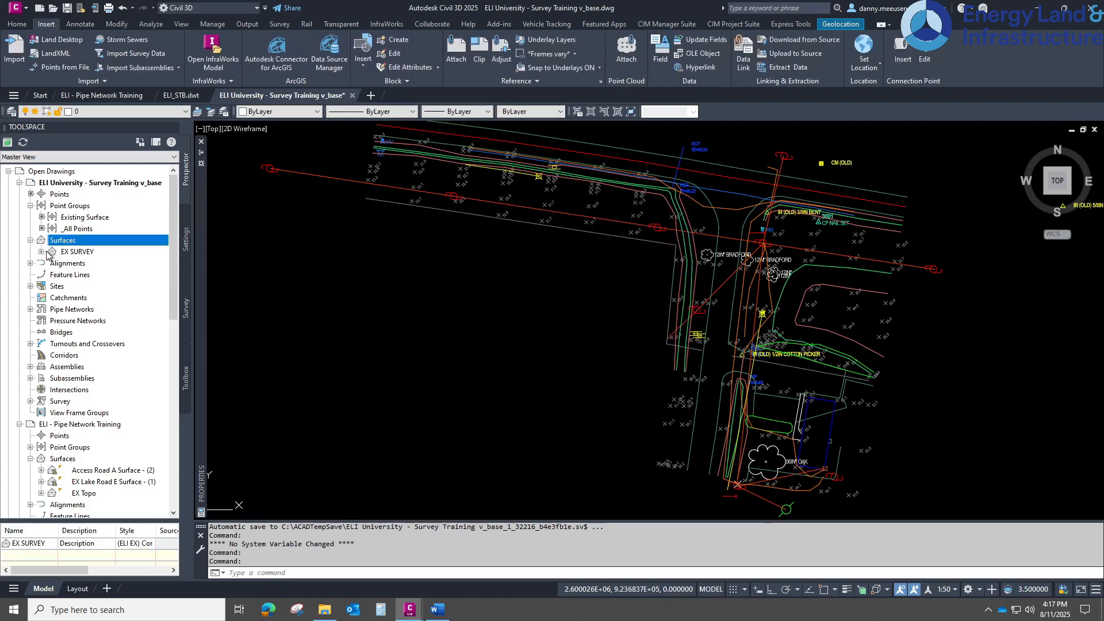
{"action": "left_click", "coordinate": [41, 251]}
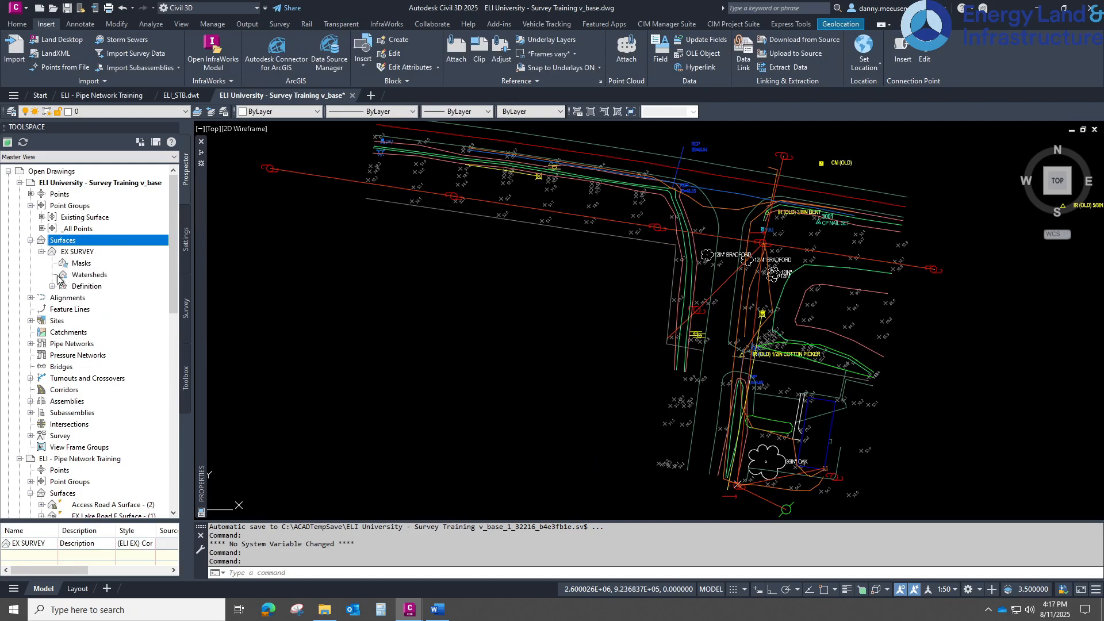
{"action": "left_click", "coordinate": [52, 286]}
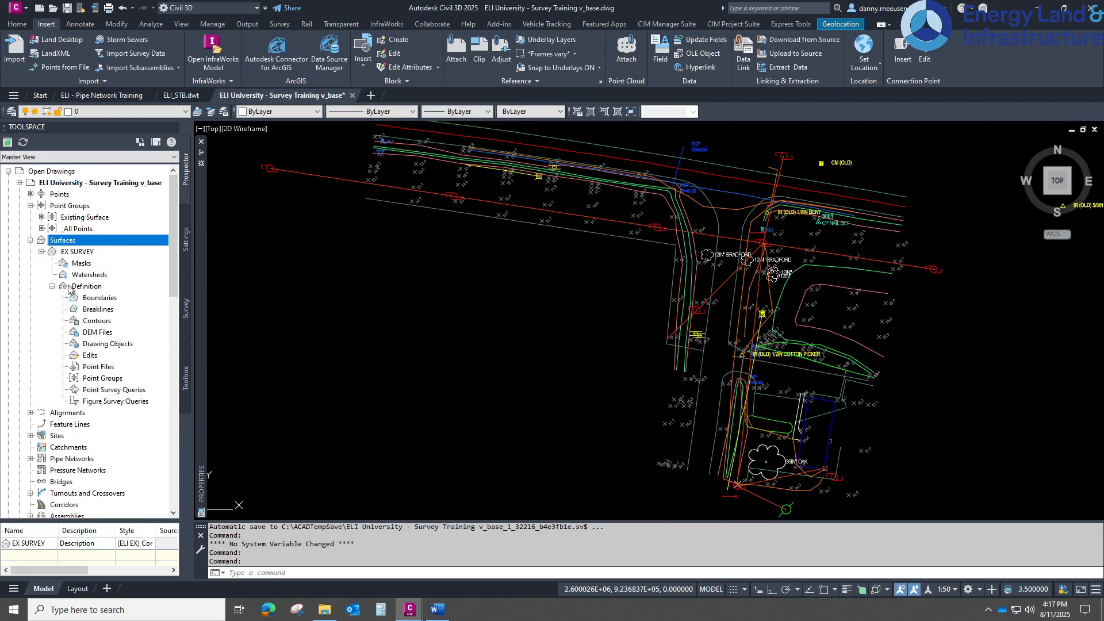
{"action": "left_click", "coordinate": [102, 378]}
{"action": "right_click", "coordinate": [102, 379]}
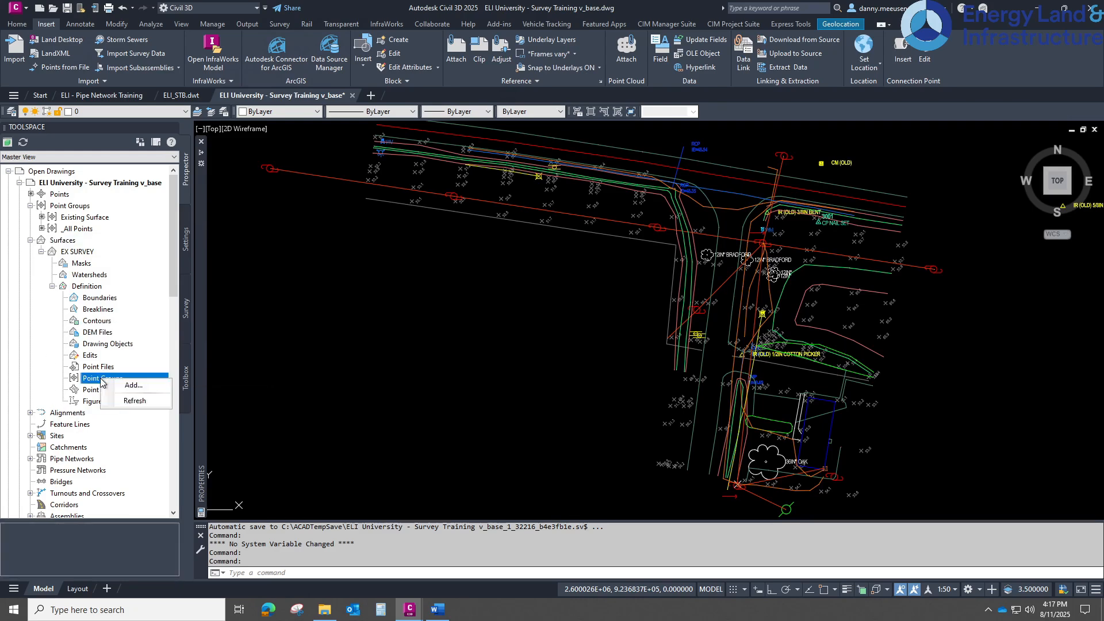
{"action": "left_click", "coordinate": [132, 385]}
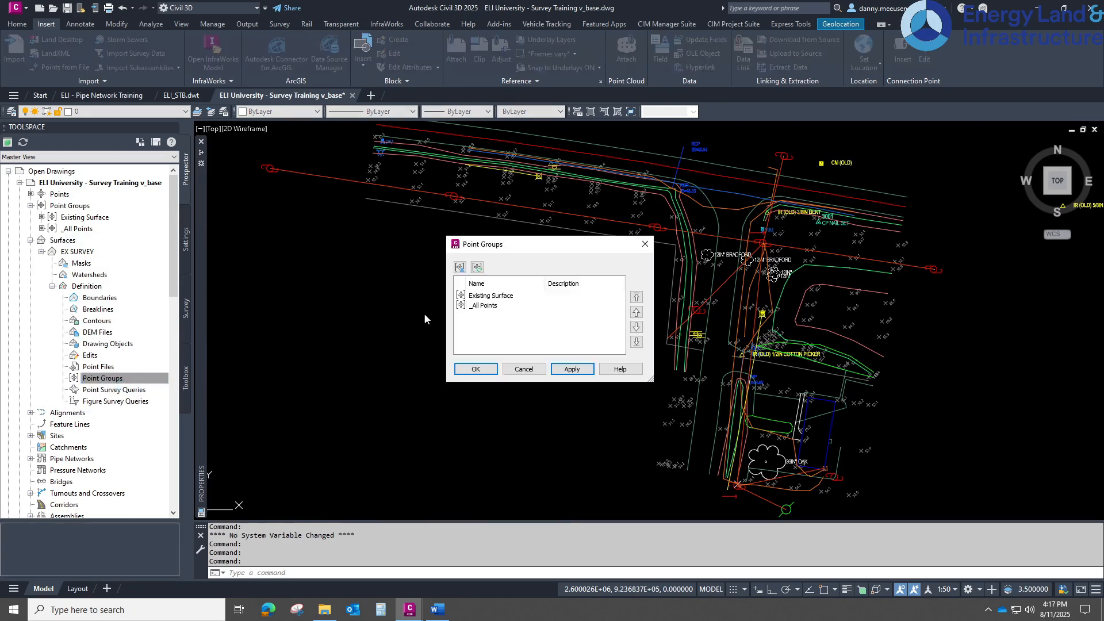
{"action": "left_click", "coordinate": [490, 296]}
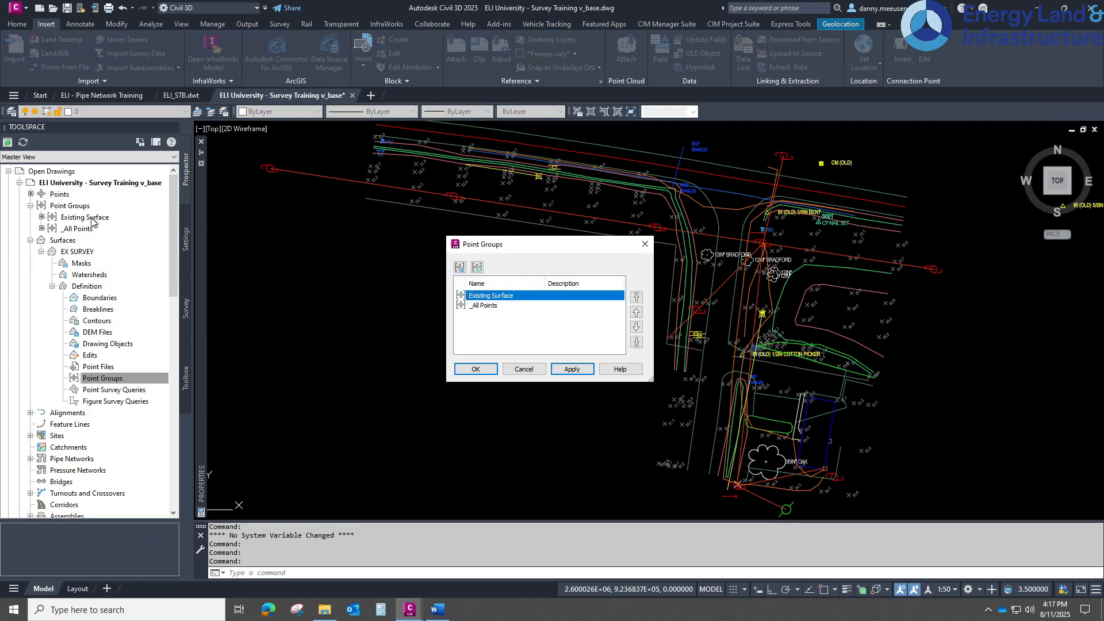
{"action": "double_click", "coordinate": [495, 296]}
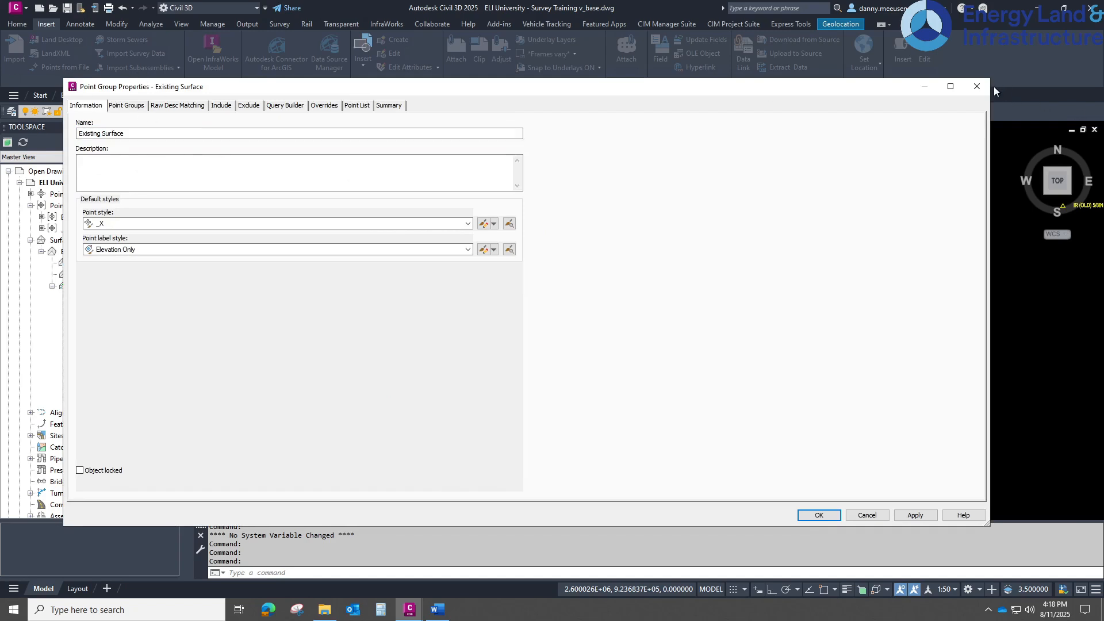
{"action": "left_click", "coordinate": [976, 86]}
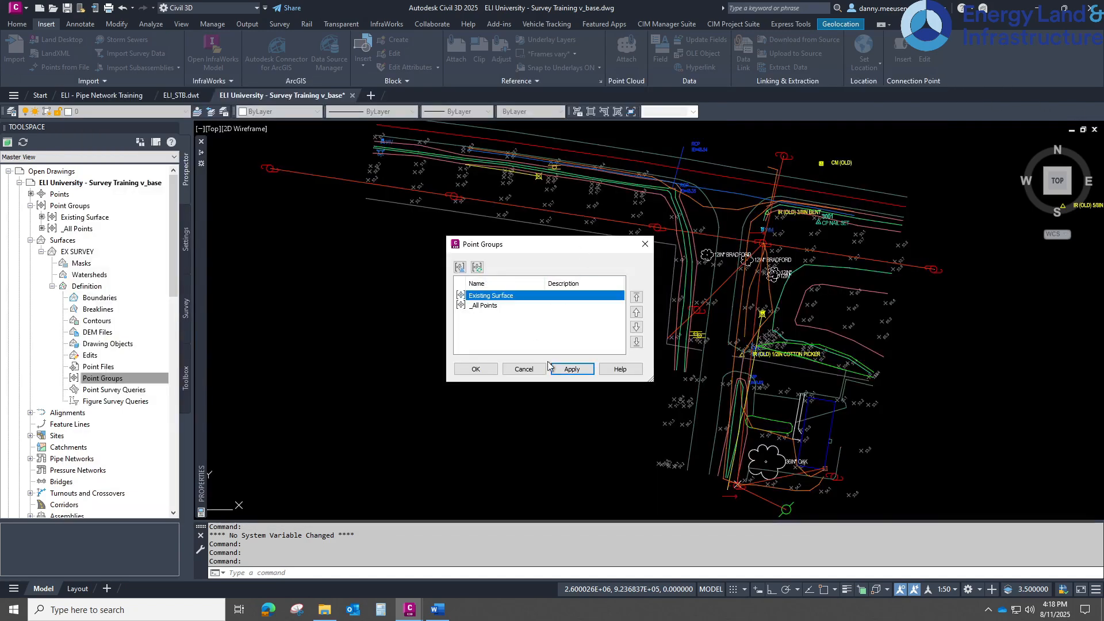
{"action": "left_click", "coordinate": [571, 369]}
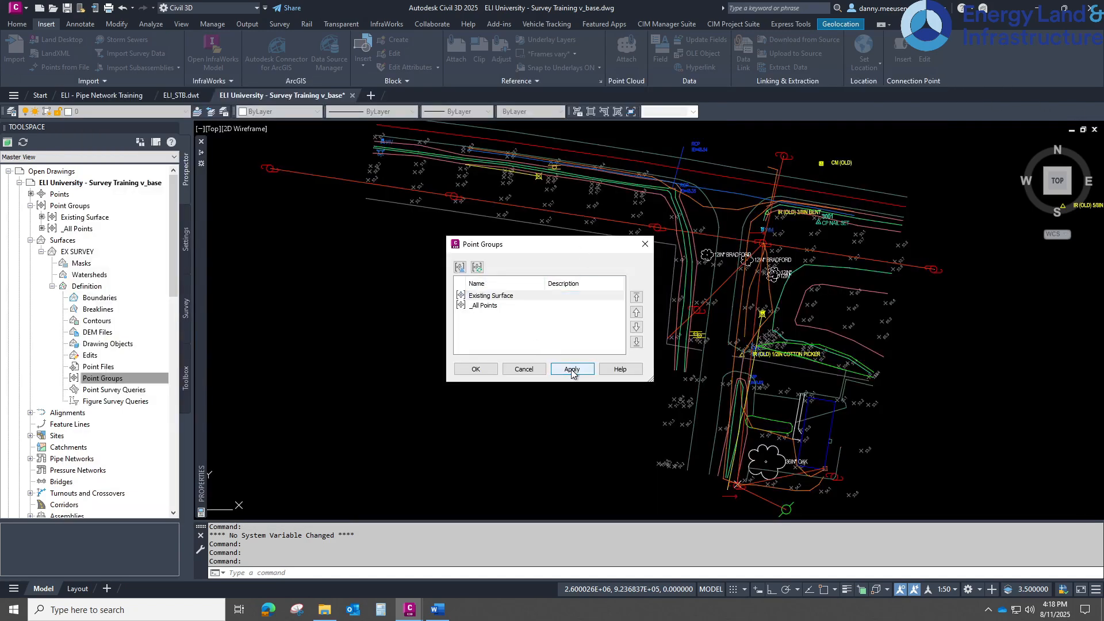
{"action": "left_click", "coordinate": [472, 371]}
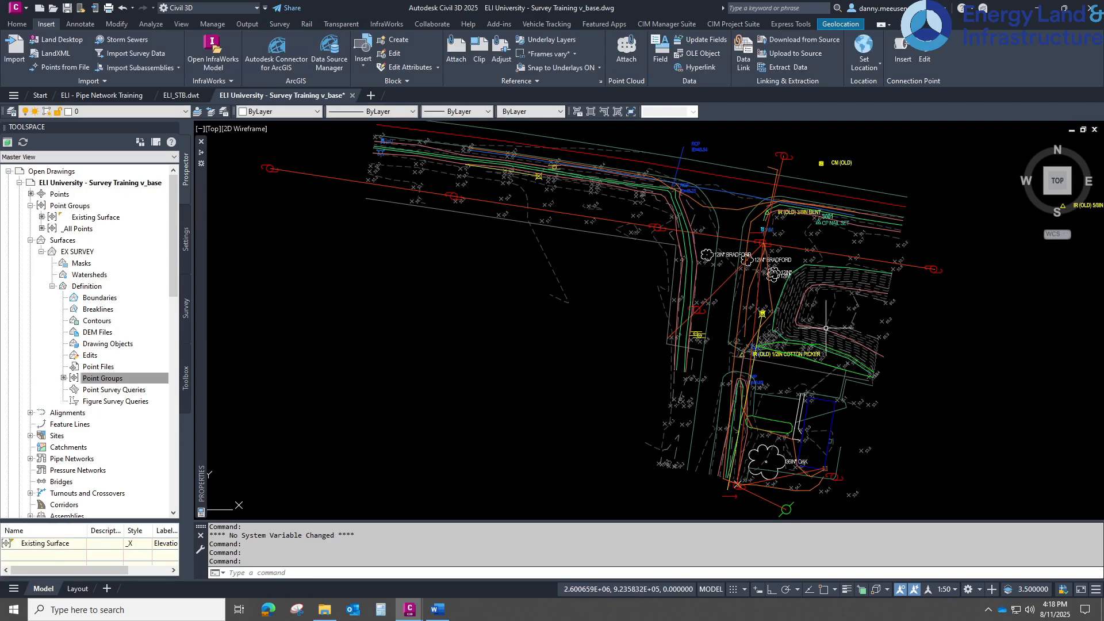
Step: Examine the EX SURVEY contours and point elevations along both roads and around the banked area
{"action": "scroll", "coordinate": [509, 131], "scroll_direction": "up", "scroll_amount": 5}
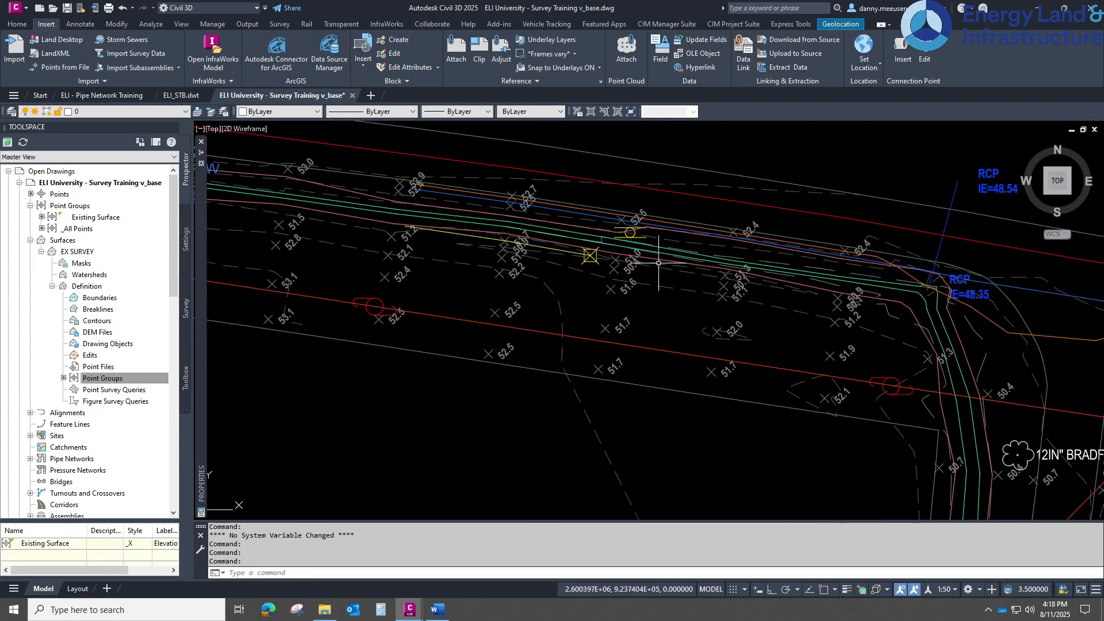
{"action": "scroll", "coordinate": [641, 268], "scroll_direction": "down", "scroll_amount": 2}
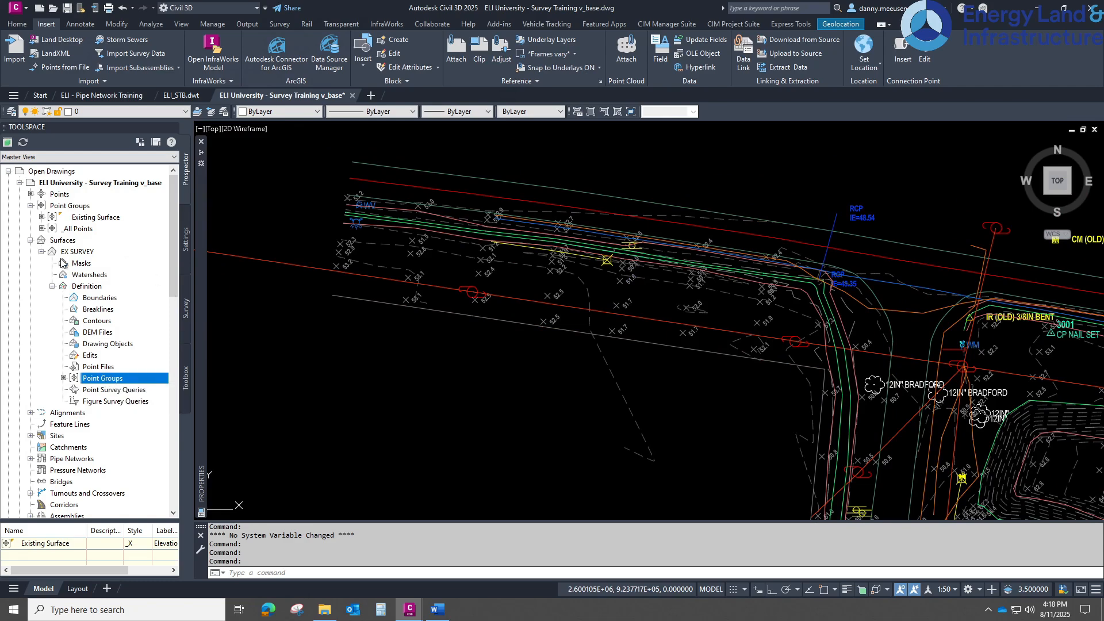
{"action": "mouse_move", "coordinate": [629, 324]}
{"action": "middle_mouse_down"}
{"action": "mouse_move", "coordinate": [526, 256]}
{"action": "mouse_move", "coordinate": [385, 220]}
{"action": "middle_mouse_up"}
{"action": "middle_click_drag", "start_coordinate": [624, 338], "coordinate": [561, 242]}
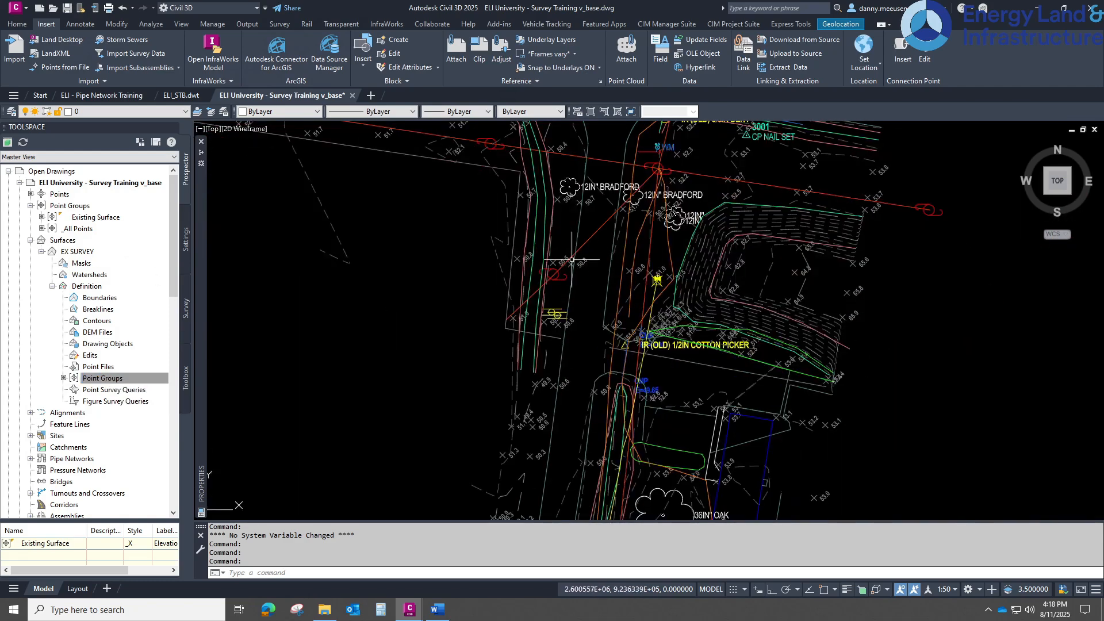
{"action": "mouse_move", "coordinate": [655, 466]}
{"action": "middle_mouse_down"}
{"action": "mouse_move", "coordinate": [630, 244]}
{"action": "mouse_move", "coordinate": [573, 455]}
{"action": "middle_mouse_up"}
{"action": "middle_click_drag", "start_coordinate": [666, 215], "coordinate": [663, 355]}
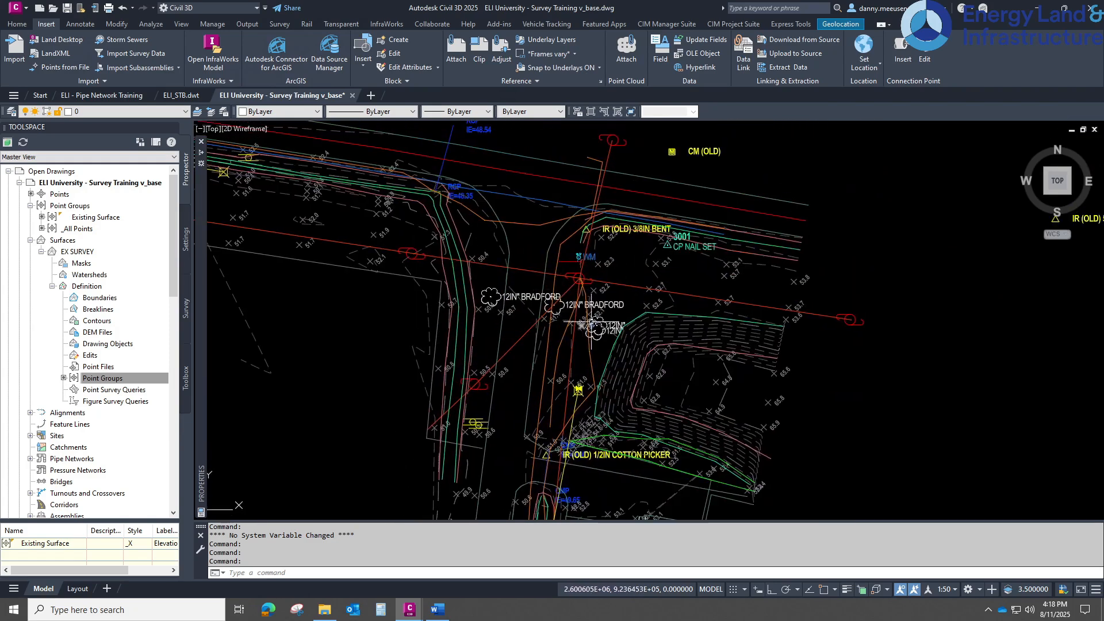
{"action": "mouse_move", "coordinate": [305, 192]}
{"action": "middle_mouse_down"}
{"action": "mouse_move", "coordinate": [432, 250]}
{"action": "mouse_move", "coordinate": [593, 270]}
{"action": "middle_mouse_up"}
Step: Open the Existing Surface point group's properties and review the raw and full descriptions in its point list
{"action": "left_click", "coordinate": [95, 217]}
{"action": "right_click", "coordinate": [96, 217]}
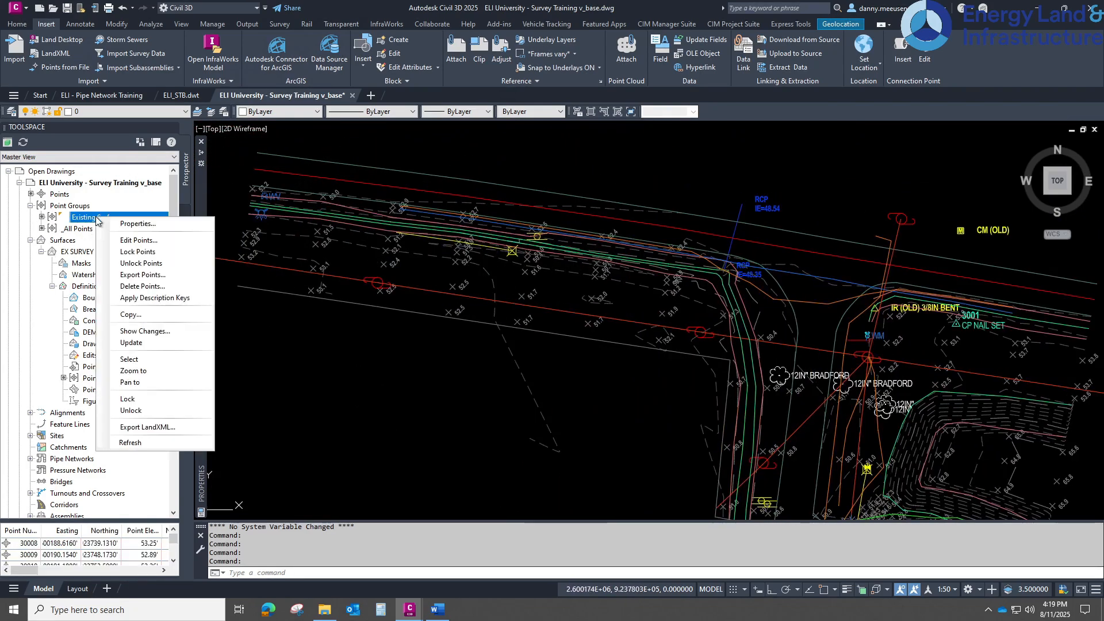
{"action": "left_click", "coordinate": [164, 228]}
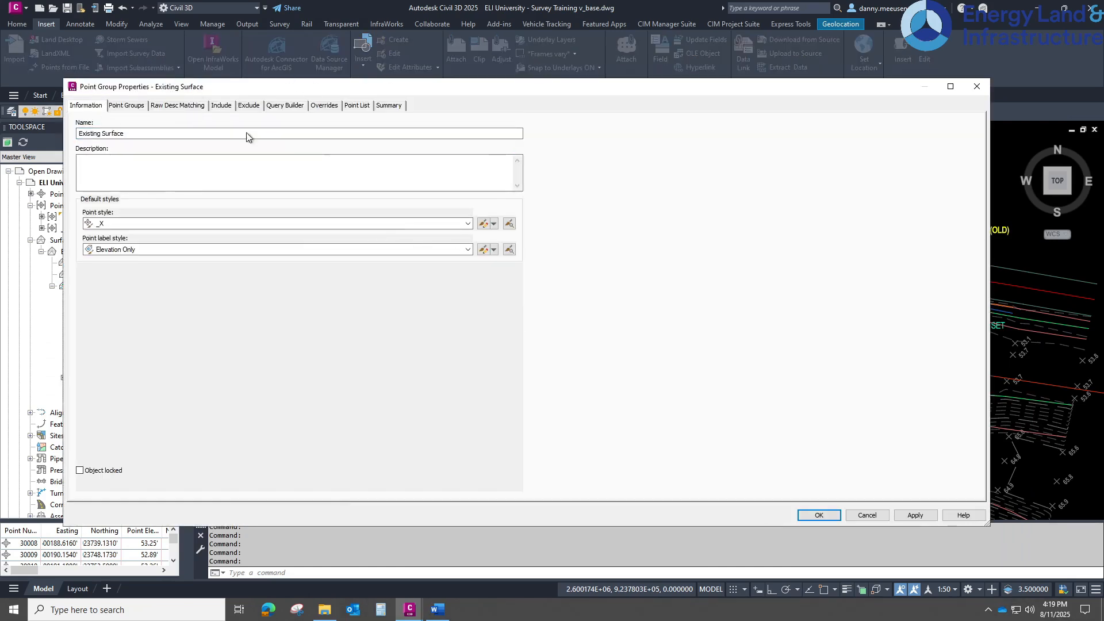
{"action": "left_click", "coordinate": [125, 108]}
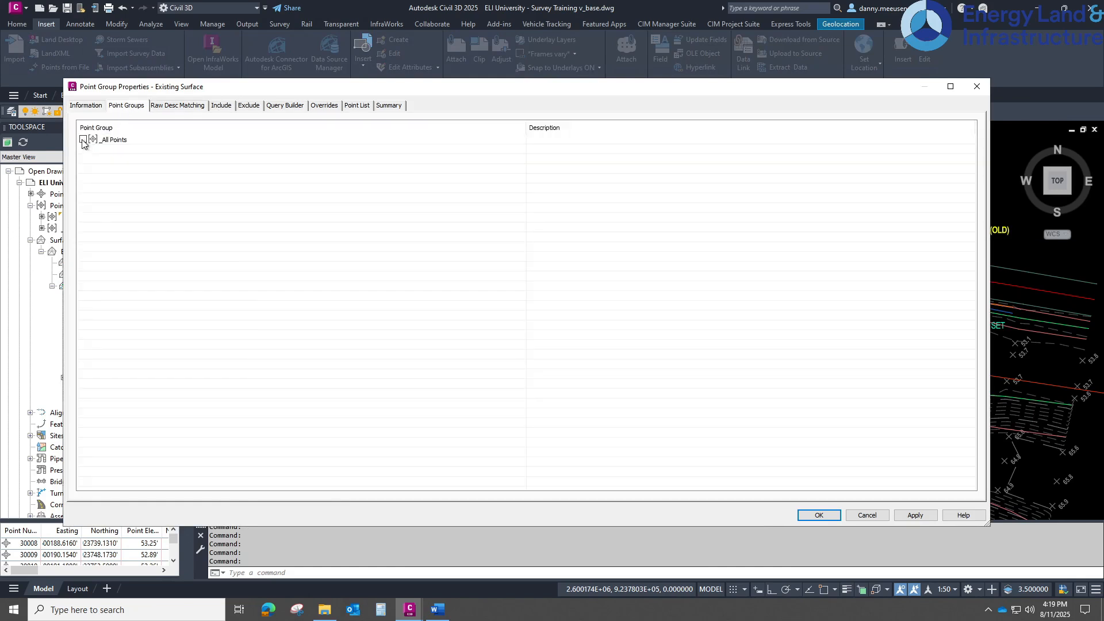
{"action": "left_click", "coordinate": [363, 105]}
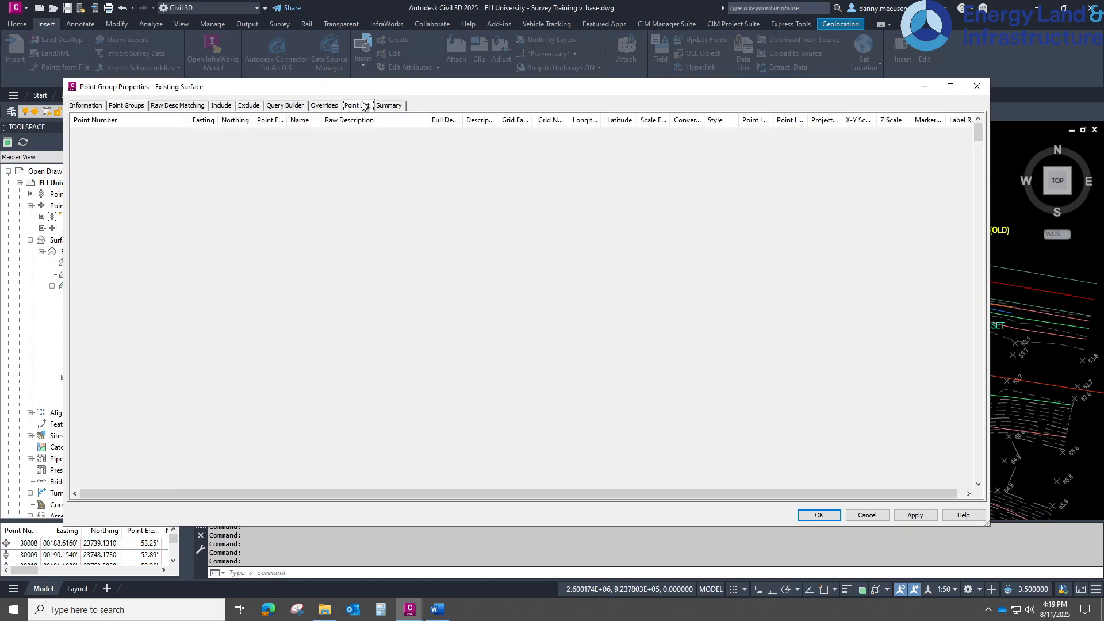
{"action": "scroll", "coordinate": [384, 277], "scroll_direction": "down", "scroll_amount": 20}
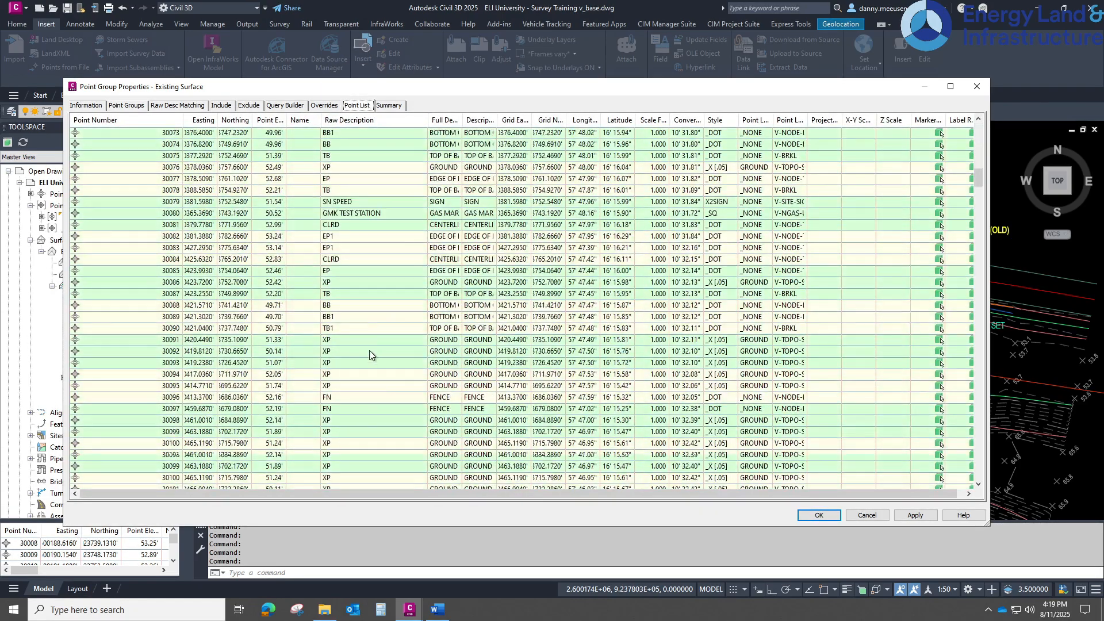
{"action": "scroll", "coordinate": [369, 350], "scroll_direction": "down", "scroll_amount": 20}
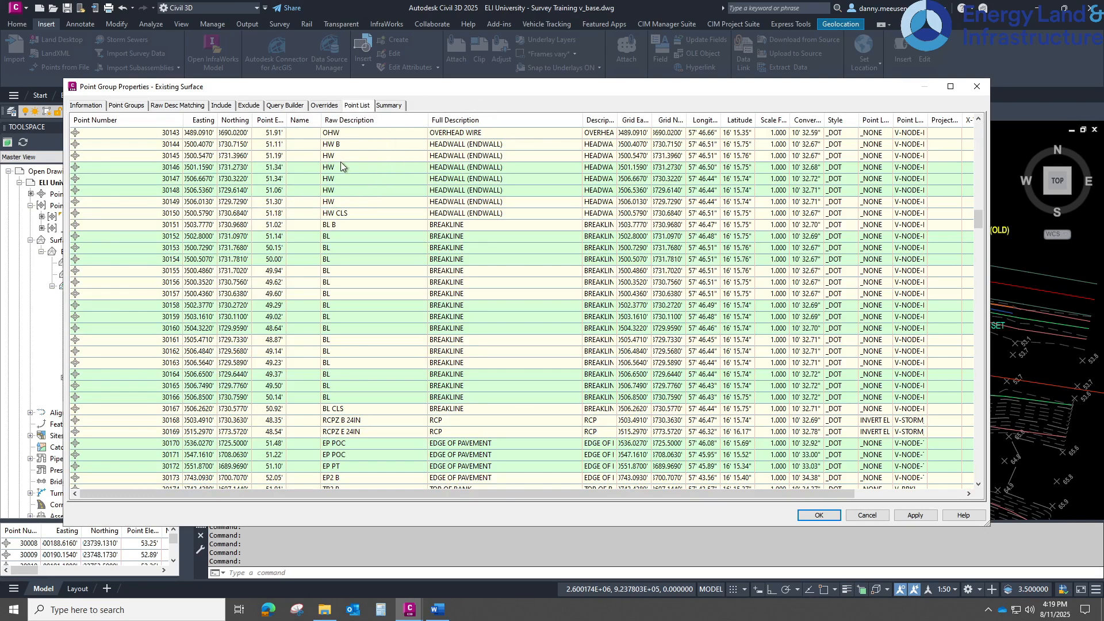
Step: Compare the group's include filters and selected raw description codes with the descriptions in its point list
{"action": "left_click", "coordinate": [221, 105]}
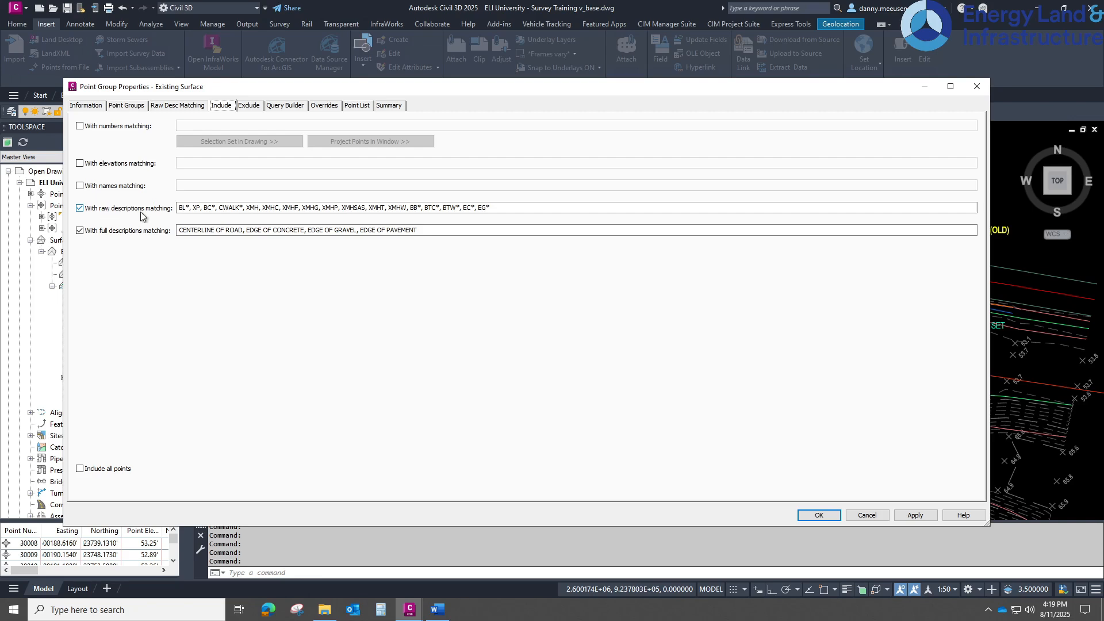
{"action": "left_click", "coordinate": [176, 105]}
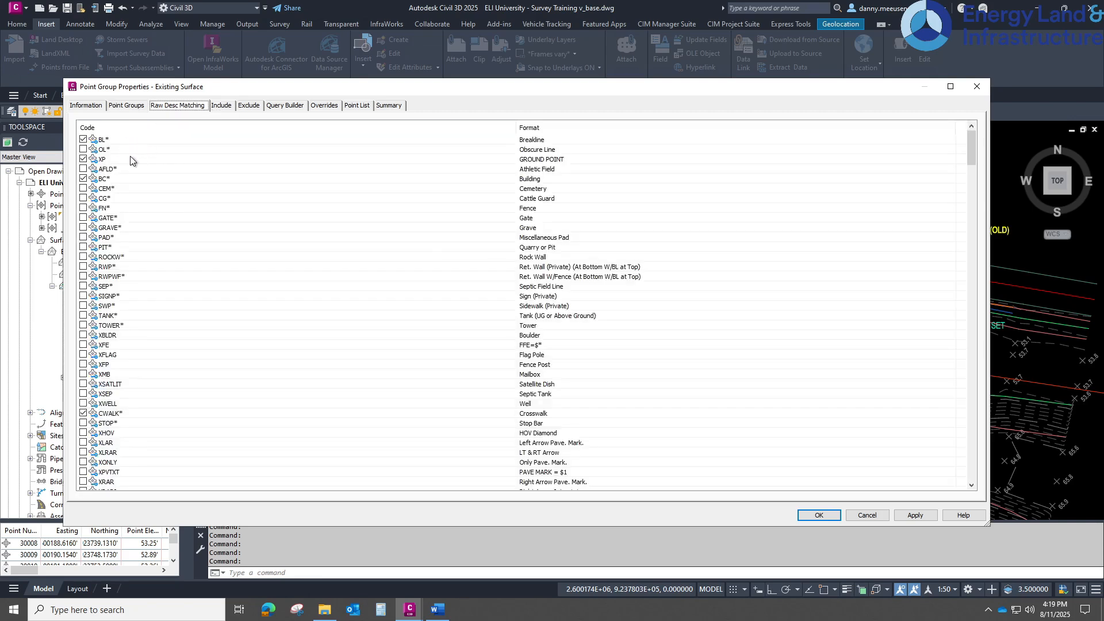
{"action": "scroll", "coordinate": [119, 413], "scroll_direction": "down", "scroll_amount": 11}
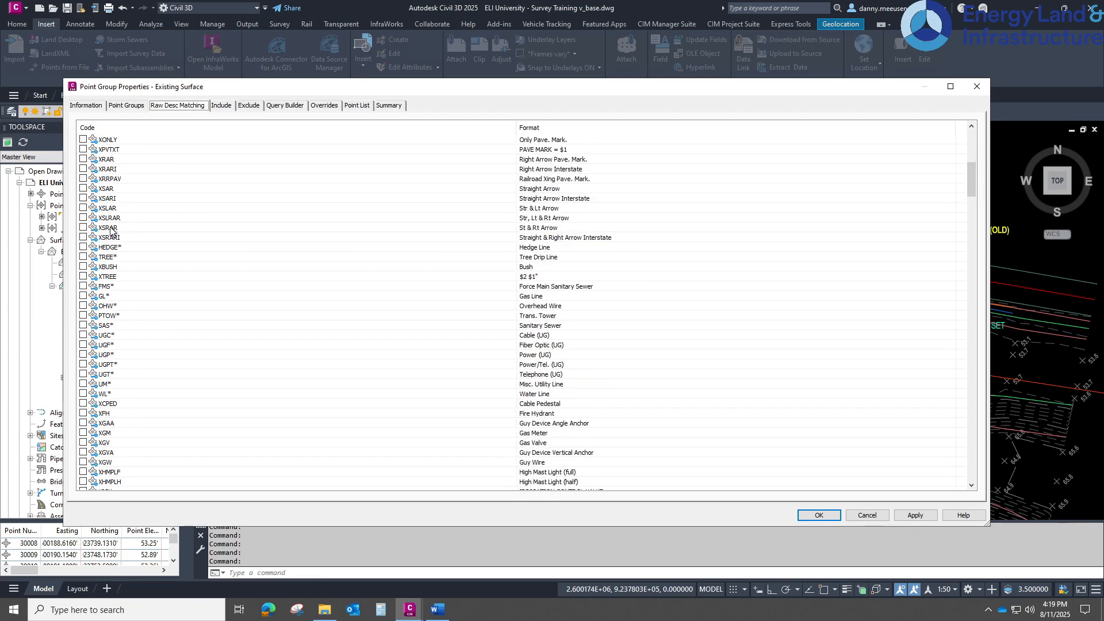
{"action": "scroll", "coordinate": [130, 129], "scroll_direction": "down", "scroll_amount": 12}
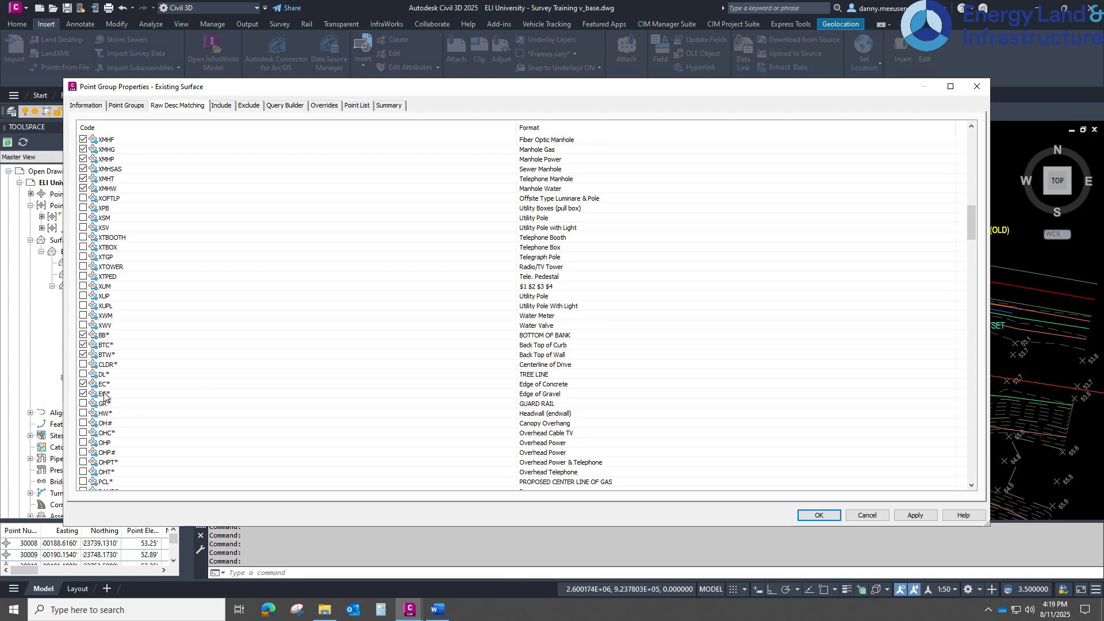
{"action": "left_click", "coordinate": [358, 107]}
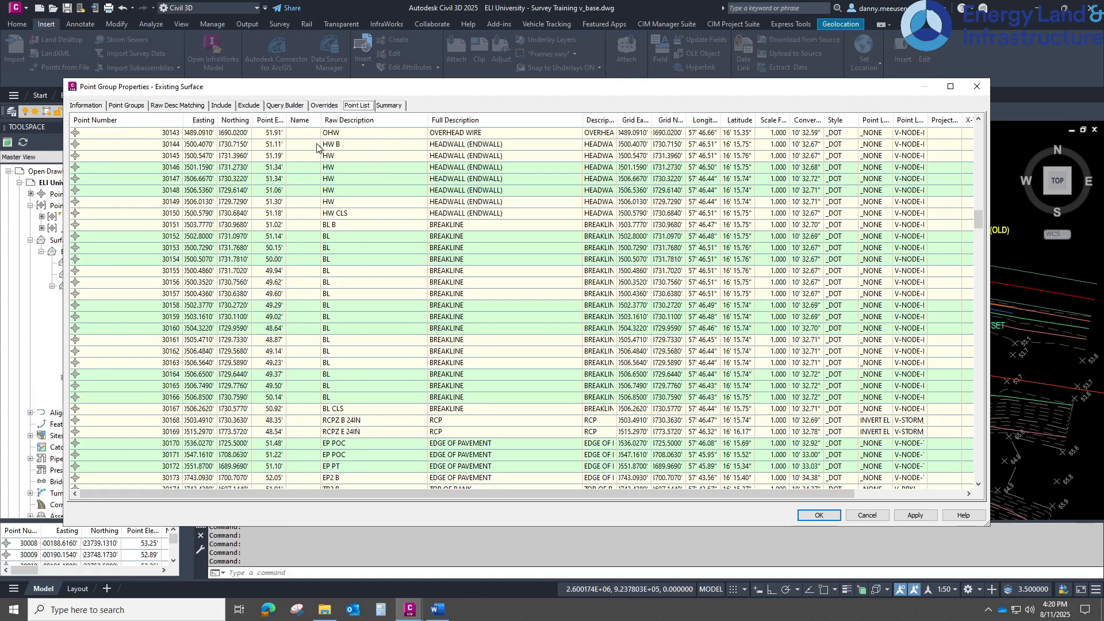
Step: Add HW to the raw descriptions included in the Existing Surface point group, then apply and accept the properties
{"action": "left_click", "coordinate": [222, 106]}
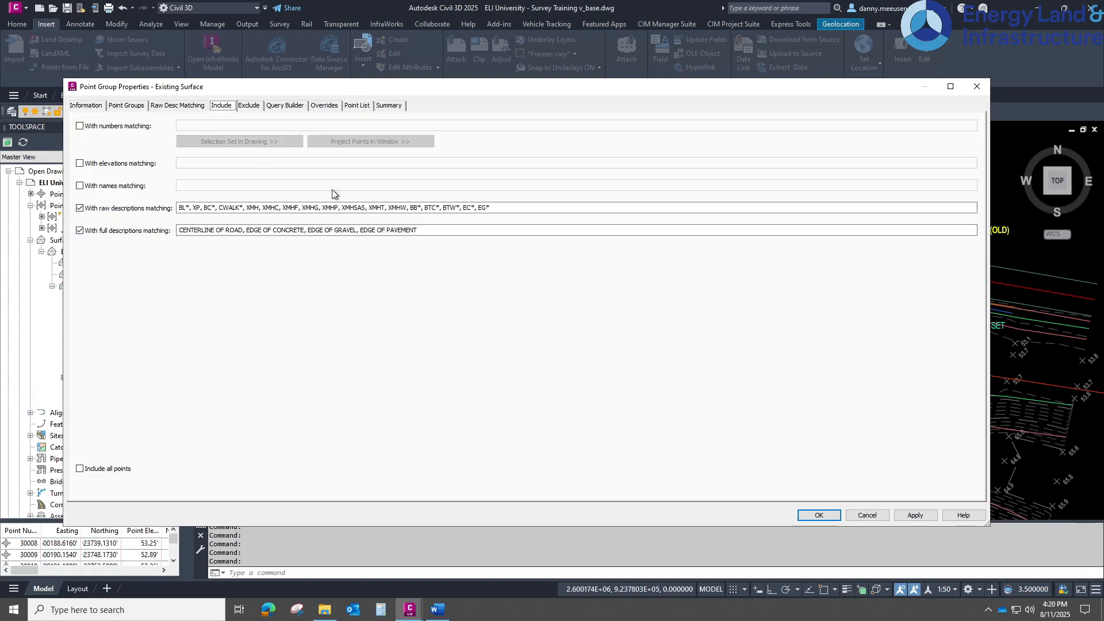
{"action": "left_click", "coordinate": [494, 208]}
{"action": "type", "text": ", HW"}
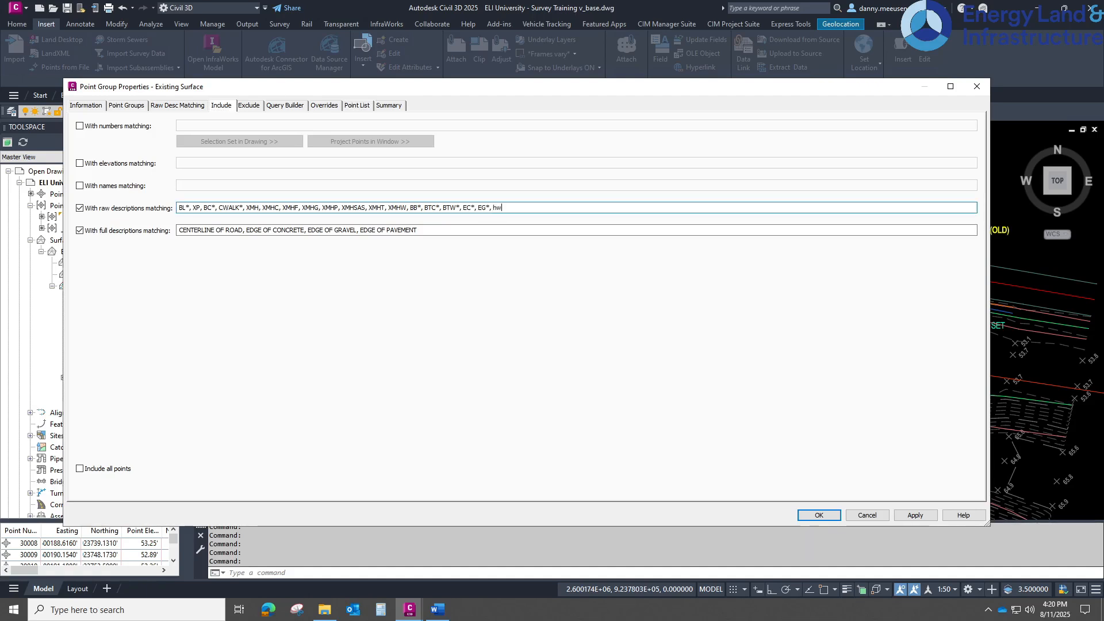
{"action": "left_click", "coordinate": [915, 515]}
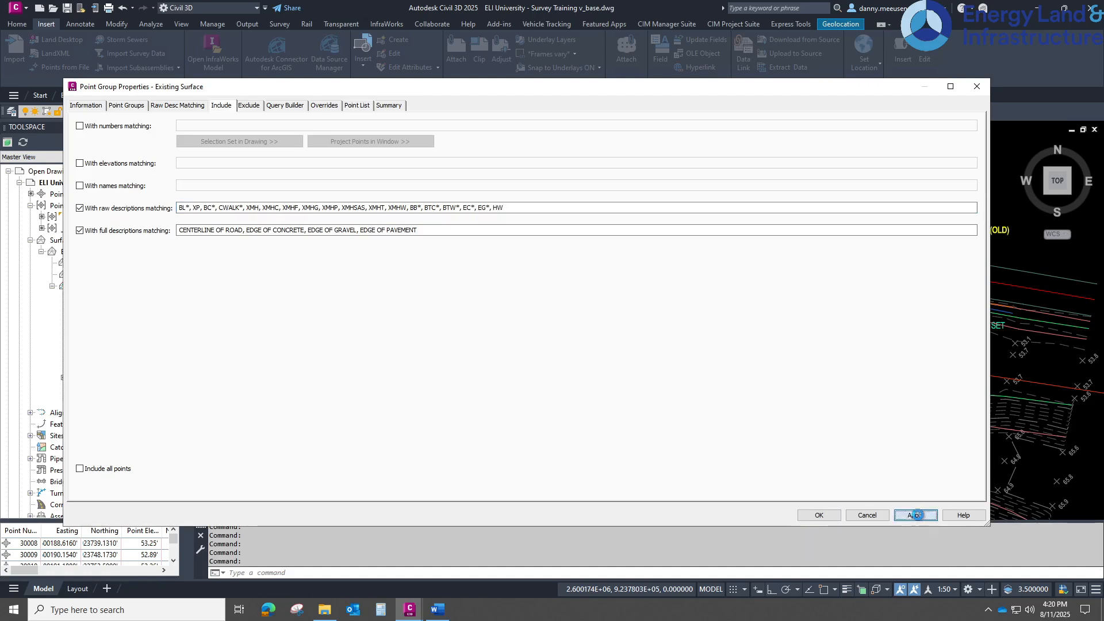
{"action": "left_click", "coordinate": [819, 516]}
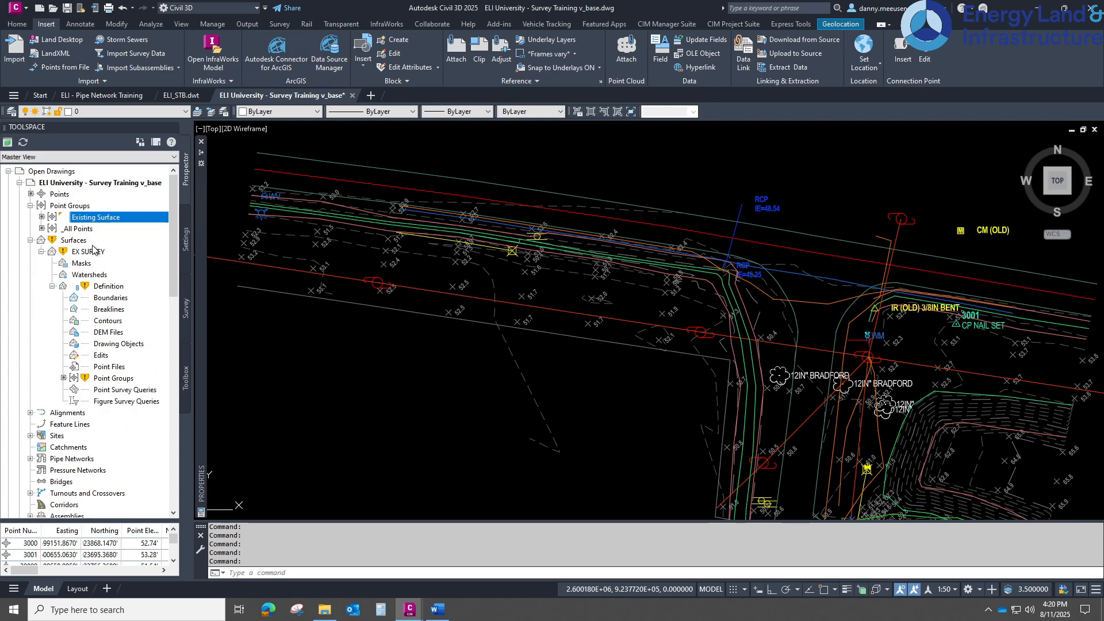
Step: Rebuild the out-of-date EX SURVEY surface
{"action": "right_click", "coordinate": [85, 255]}
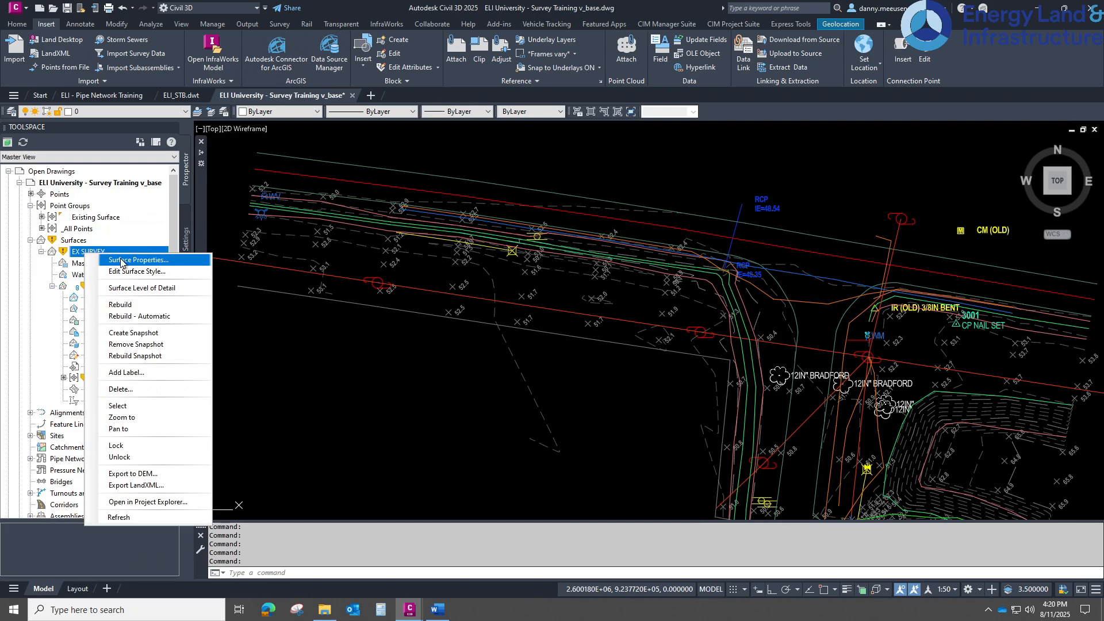
{"action": "left_click", "coordinate": [134, 305]}
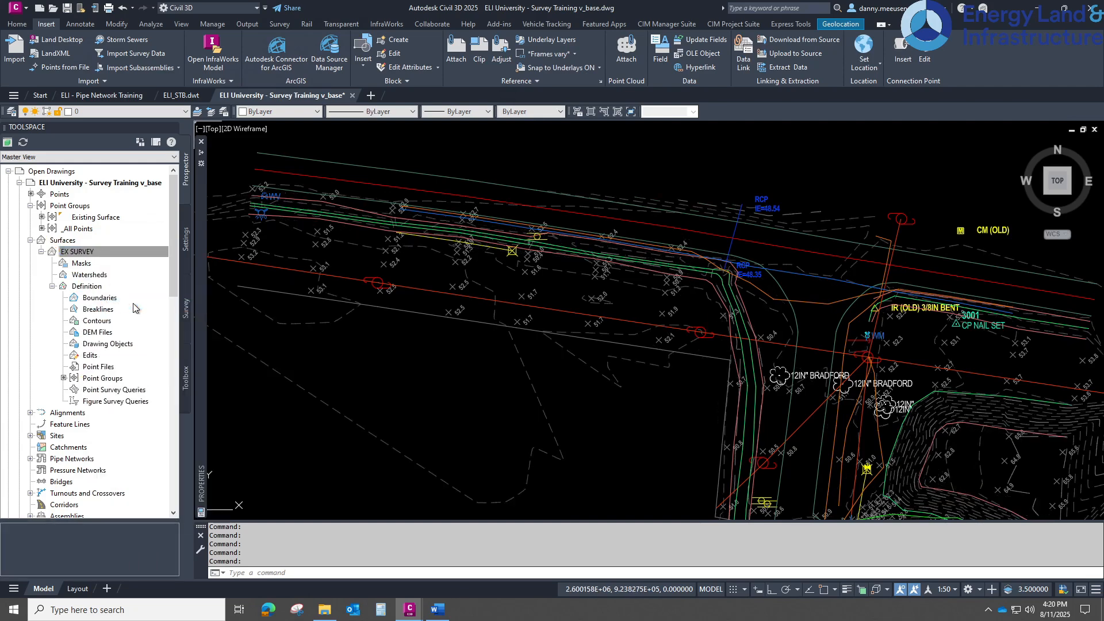
Step: Examine the rebuilt EX SURVEY contours across the whole site, including the outer edges near the CM (OLD) and IR (OLD) 5/8IN markers
{"action": "scroll", "coordinate": [681, 311], "scroll_direction": "down", "scroll_amount": 2}
{"action": "middle_click_drag", "start_coordinate": [680, 310], "coordinate": [604, 224]}
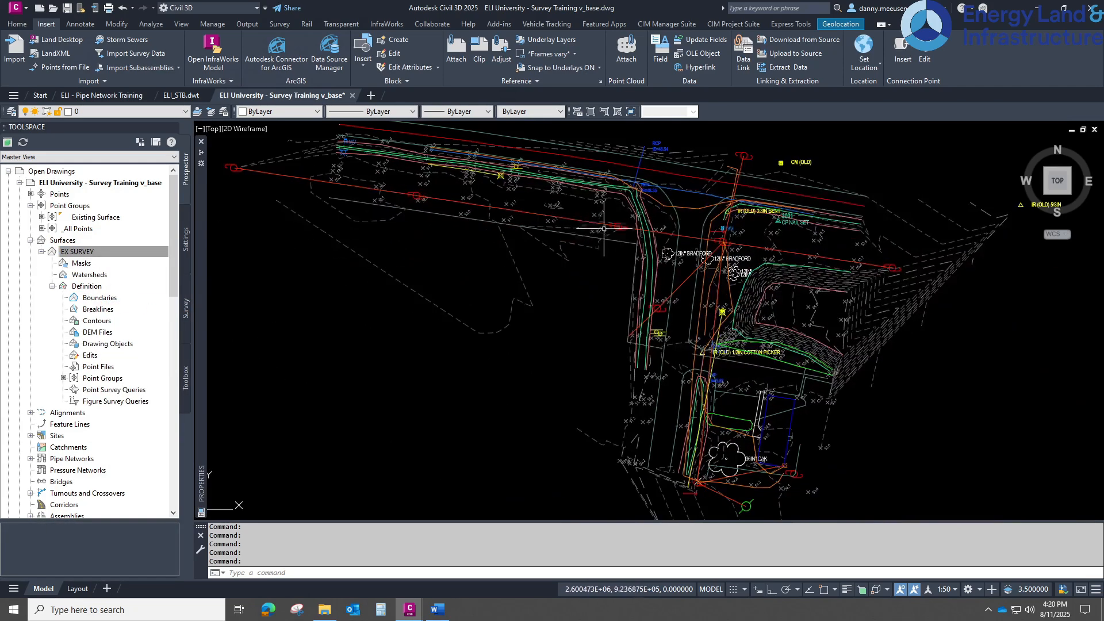
{"action": "middle_click_drag", "start_coordinate": [799, 270], "coordinate": [747, 235]}
{"action": "scroll", "coordinate": [722, 162], "scroll_direction": "down", "scroll_amount": 2}
{"action": "middle_click_drag", "start_coordinate": [716, 173], "coordinate": [679, 233]}
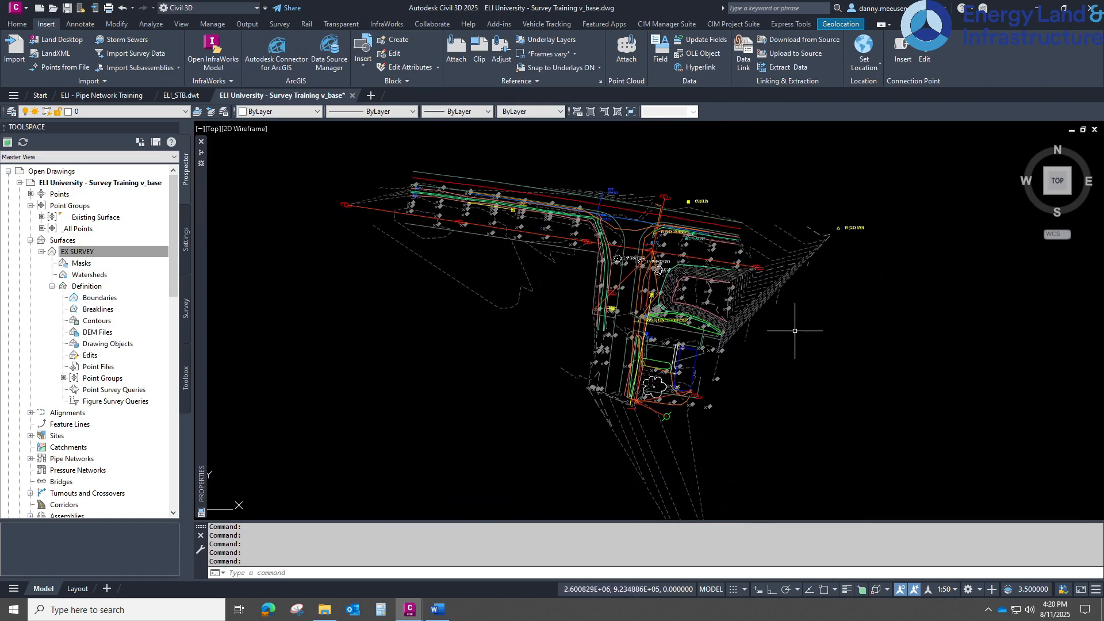
{"action": "mouse_move", "coordinate": [694, 423]}
{"action": "middle_mouse_down"}
{"action": "mouse_move", "coordinate": [696, 362]}
{"action": "mouse_move", "coordinate": [642, 274]}
{"action": "middle_mouse_up"}
{"action": "mouse_move", "coordinate": [648, 404]}
{"action": "middle_mouse_down"}
{"action": "mouse_move", "coordinate": [586, 278]}
{"action": "mouse_move", "coordinate": [645, 345]}
{"action": "middle_mouse_up"}
{"action": "scroll", "coordinate": [617, 357], "scroll_direction": "up", "scroll_amount": 4}
{"action": "scroll", "coordinate": [601, 286], "scroll_direction": "down", "scroll_amount": 2}
{"action": "scroll", "coordinate": [603, 344], "scroll_direction": "up", "scroll_amount": 2}
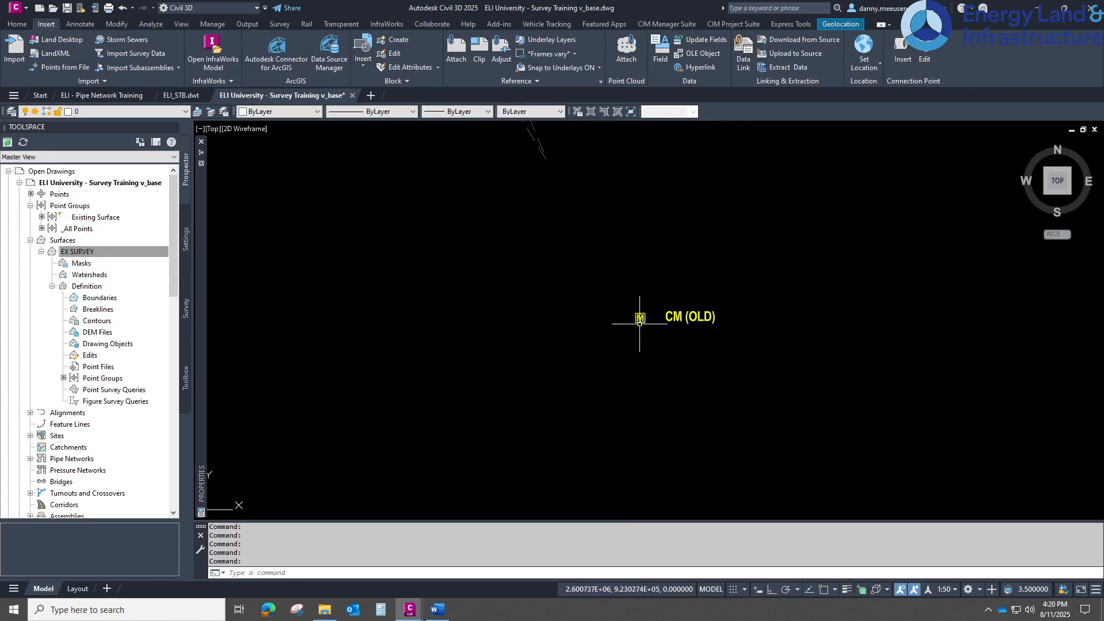
{"action": "scroll", "coordinate": [637, 305], "scroll_direction": "down", "scroll_amount": 2}
{"action": "mouse_move", "coordinate": [635, 247]}
{"action": "middle_mouse_down"}
{"action": "mouse_move", "coordinate": [638, 420]}
{"action": "mouse_move", "coordinate": [672, 495]}
{"action": "middle_mouse_up"}
{"action": "scroll", "coordinate": [663, 220], "scroll_direction": "down", "scroll_amount": 2}
{"action": "scroll", "coordinate": [701, 259], "scroll_direction": "up", "scroll_amount": 4}
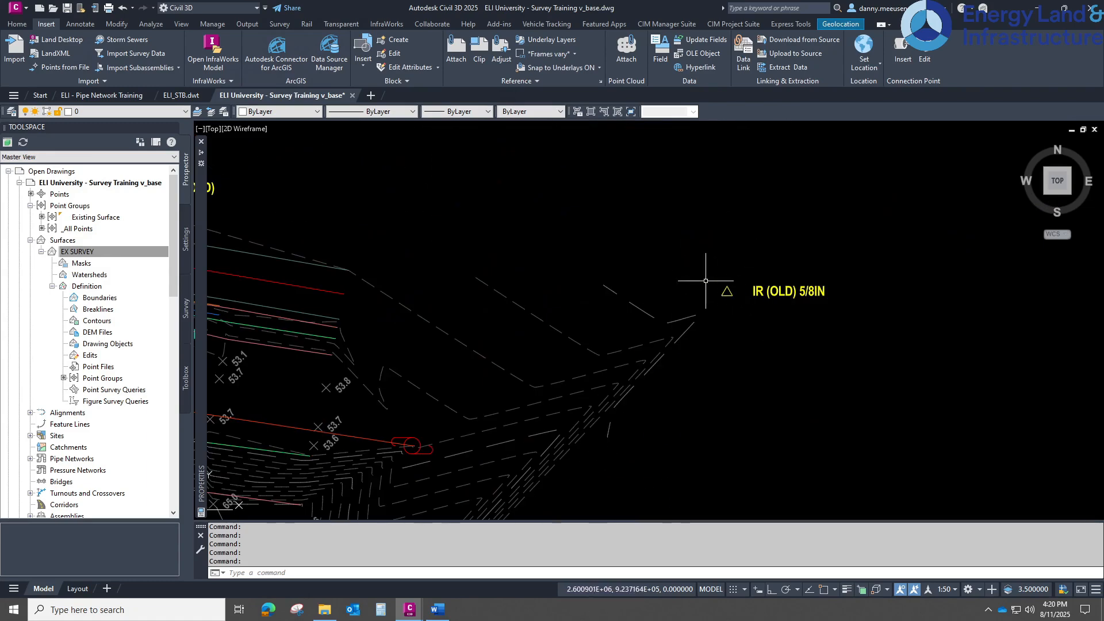
{"action": "scroll", "coordinate": [705, 283], "scroll_direction": "down", "scroll_amount": 2}
{"action": "mouse_move", "coordinate": [543, 274]}
{"action": "middle_mouse_down"}
{"action": "mouse_move", "coordinate": [540, 285]}
{"action": "mouse_move", "coordinate": [732, 278]}
{"action": "middle_mouse_up"}
{"action": "middle_click_drag", "start_coordinate": [505, 228], "coordinate": [713, 223]}
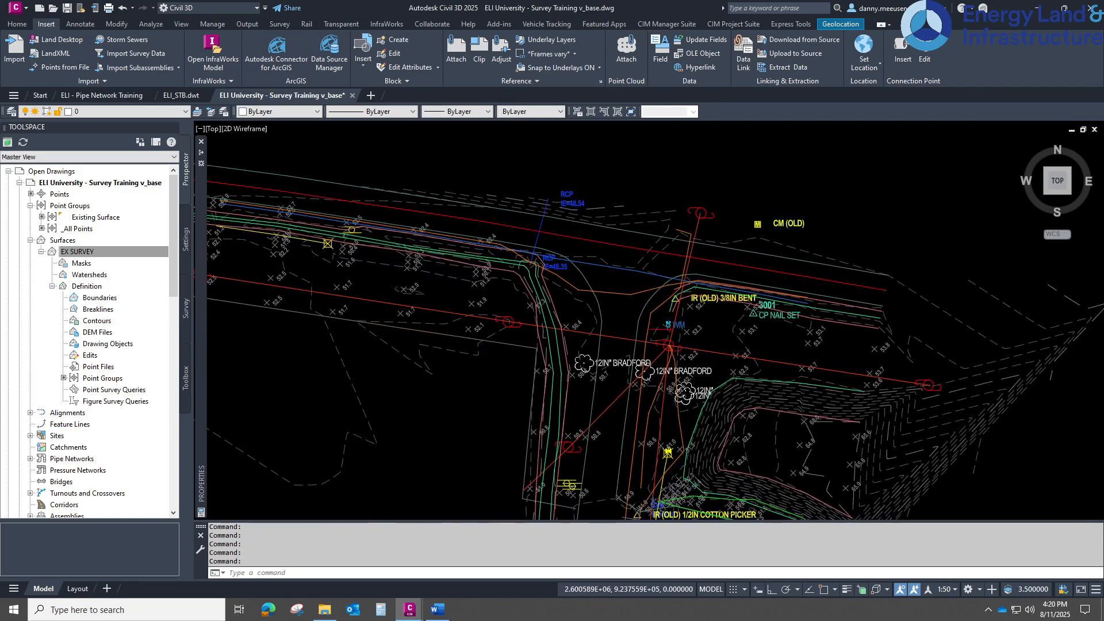
{"action": "middle_click_drag", "start_coordinate": [424, 249], "coordinate": [599, 237]}
{"action": "scroll", "coordinate": [600, 237], "scroll_direction": "down", "scroll_amount": 2}
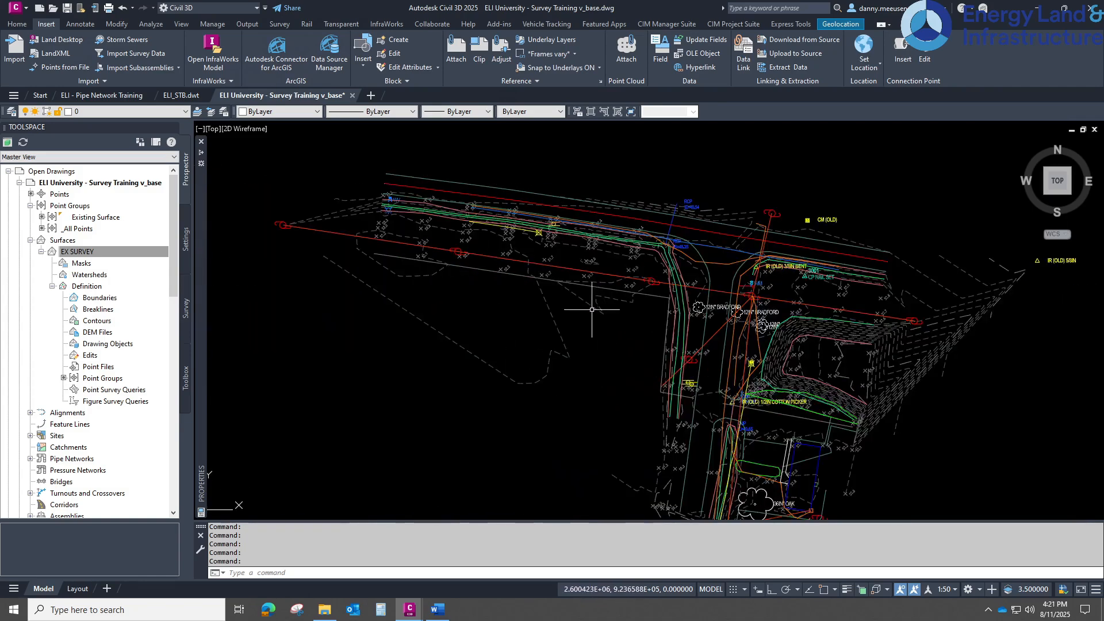
{"action": "mouse_move", "coordinate": [592, 309]}
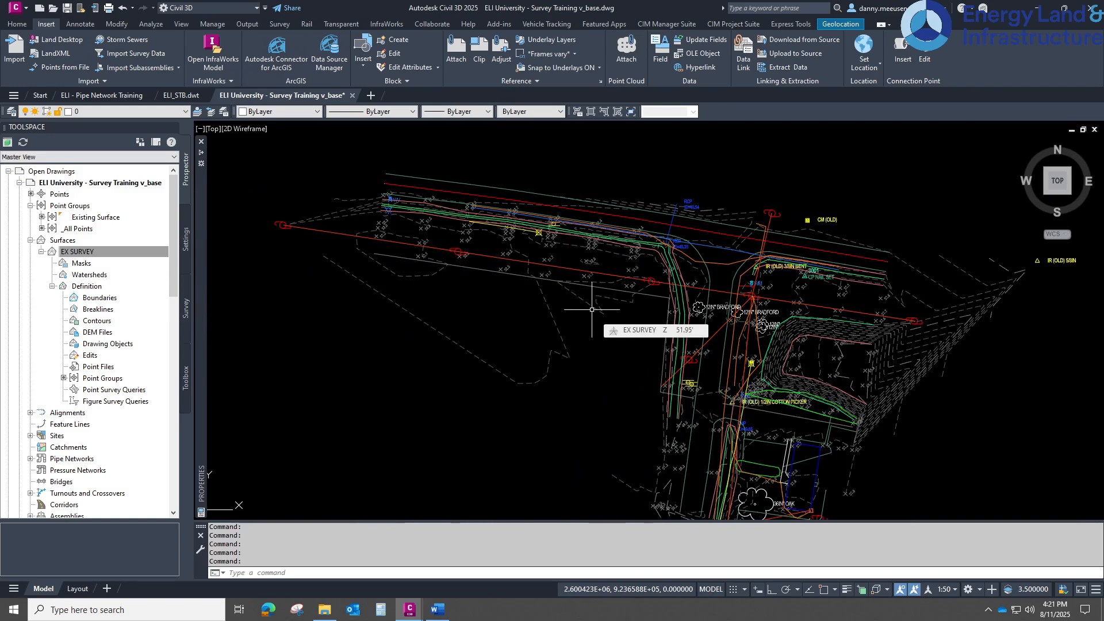